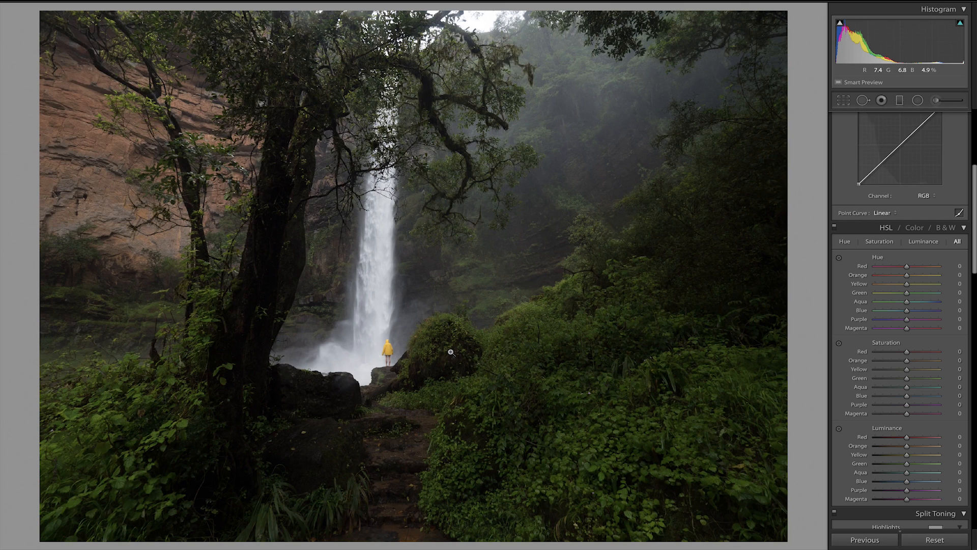
Crop the photo to the 2 x 3 / 4 x 6 aspect ratio, tightening the frame and repositioning the image within it.
{"action": "key", "text": "r"}
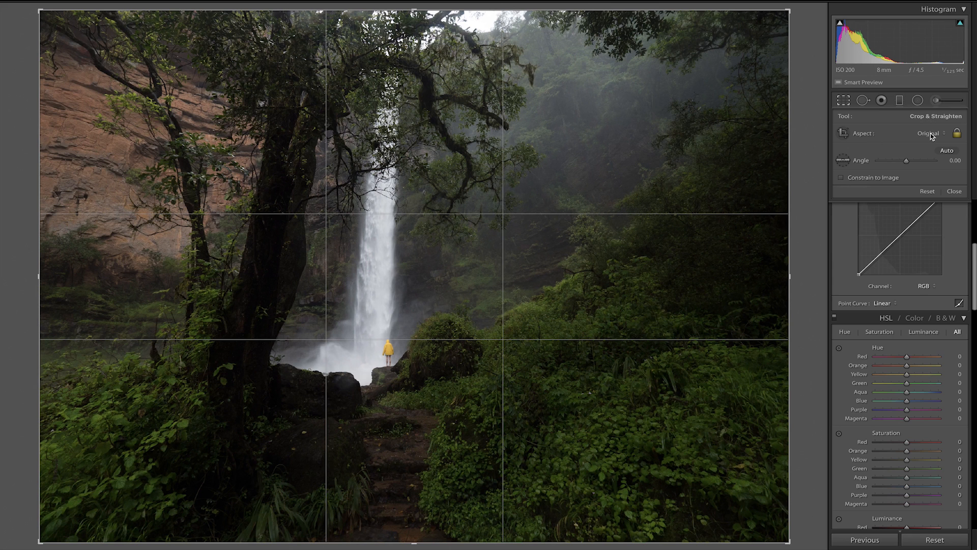
{"action": "left_click", "coordinate": [930, 133]}
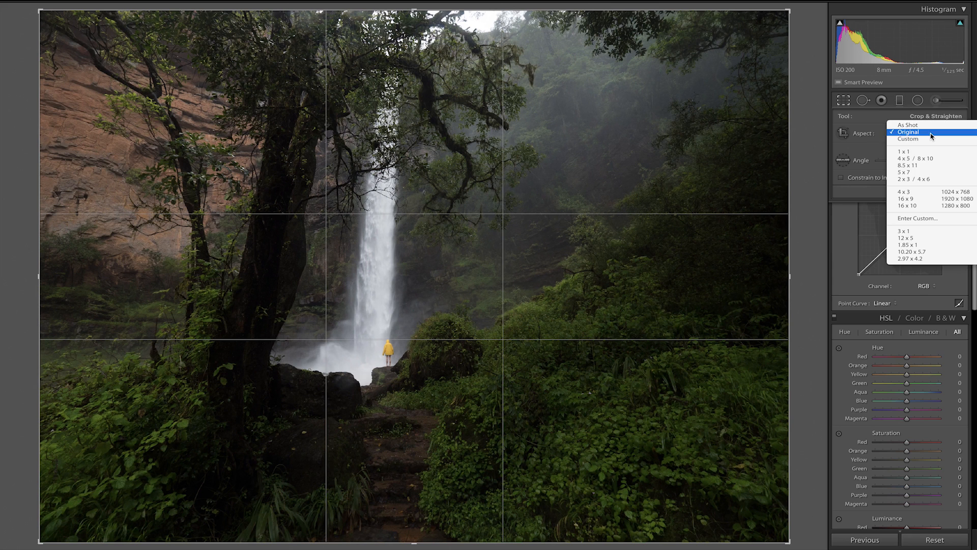
{"action": "left_click", "coordinate": [913, 179]}
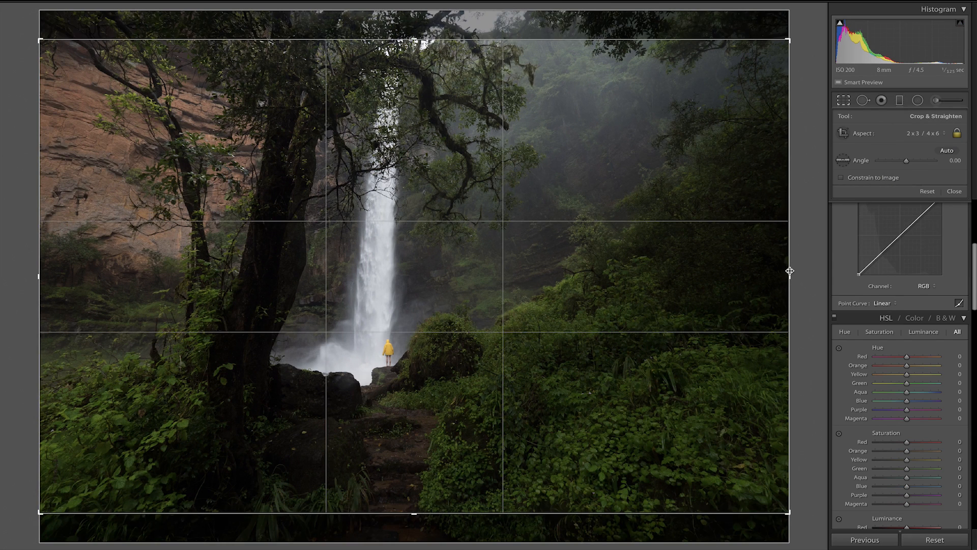
{"action": "left_click_drag", "start_coordinate": [788, 272], "coordinate": [763, 266]}
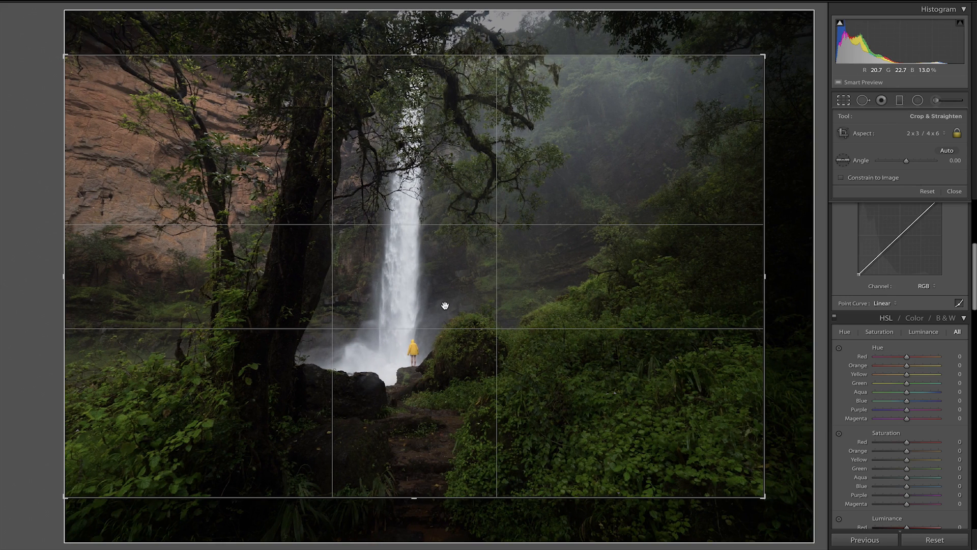
{"action": "left_click_drag", "start_coordinate": [446, 304], "coordinate": [440, 305]}
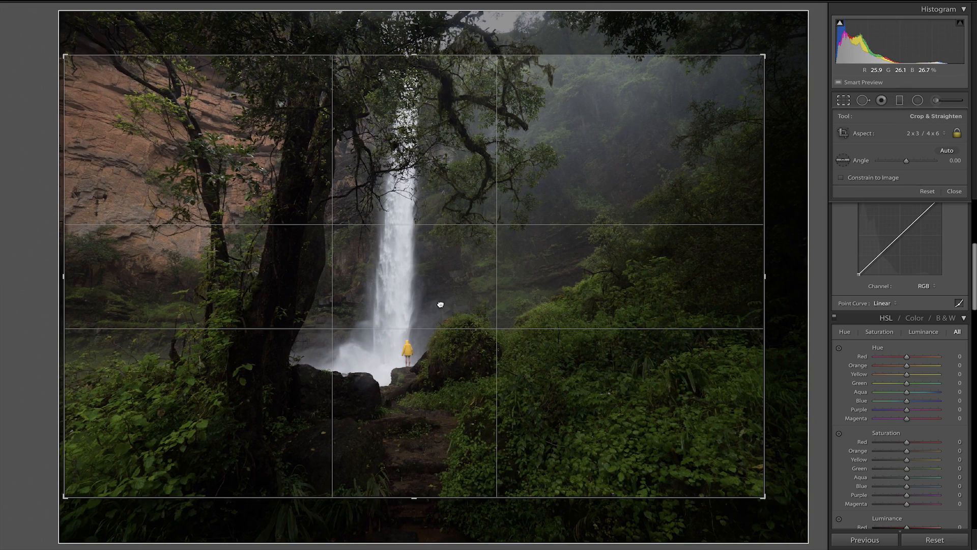
{"action": "key", "text": "Return"}
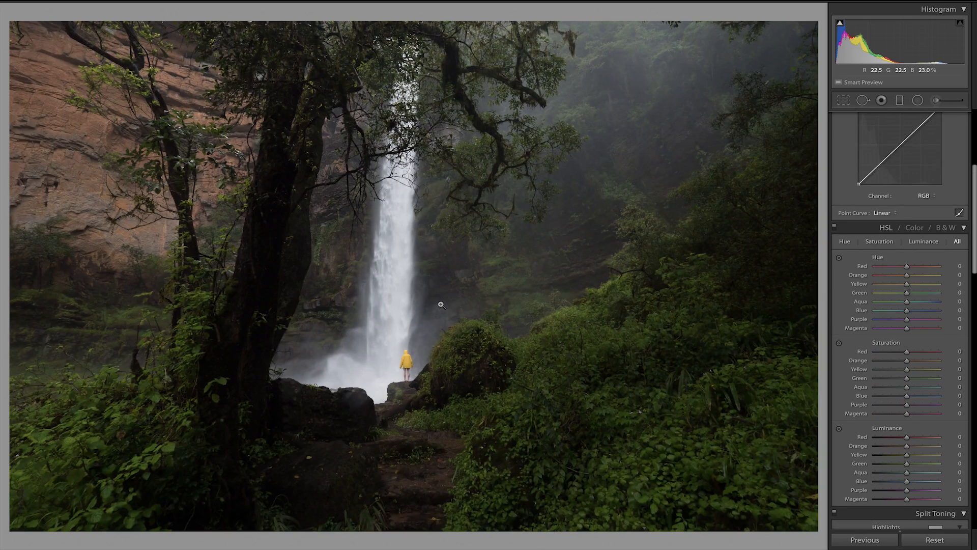
{"action": "key", "text": "r"}
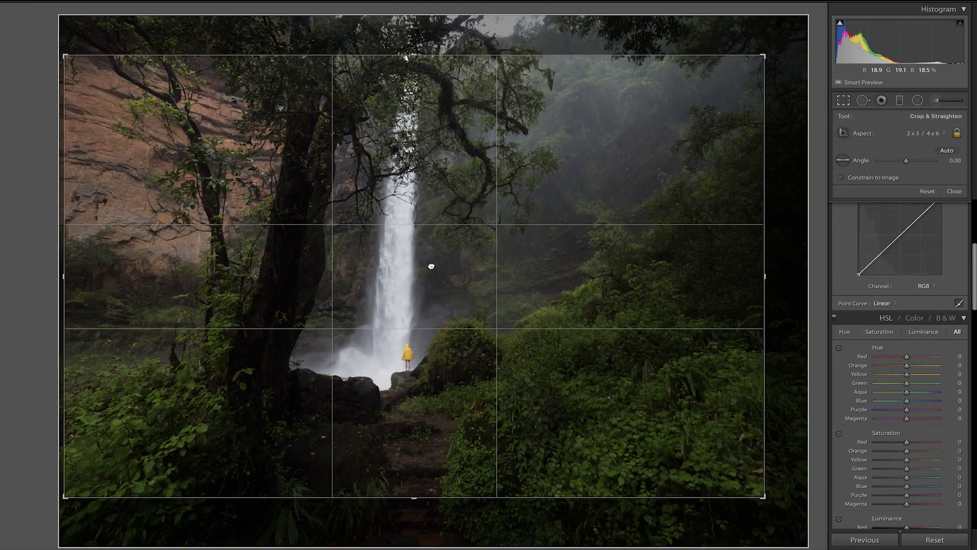
{"action": "key", "text": "Return"}
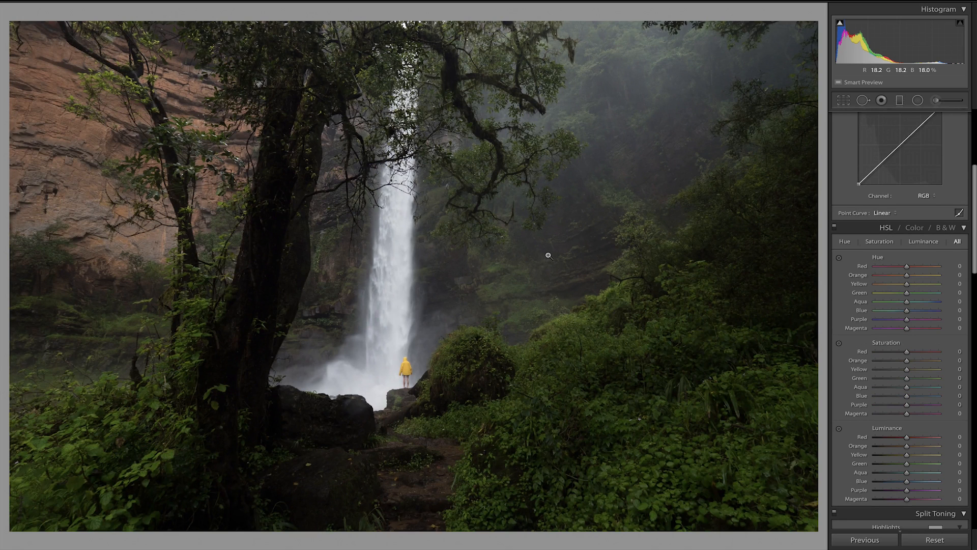
Set the basic adjustments to Vibrance −7, Temp 4,749, Tint +9, Highlights −82 and Shadows +93.
{"action": "scroll", "coordinate": [918, 279], "scroll_direction": "up", "scroll_amount": 5}
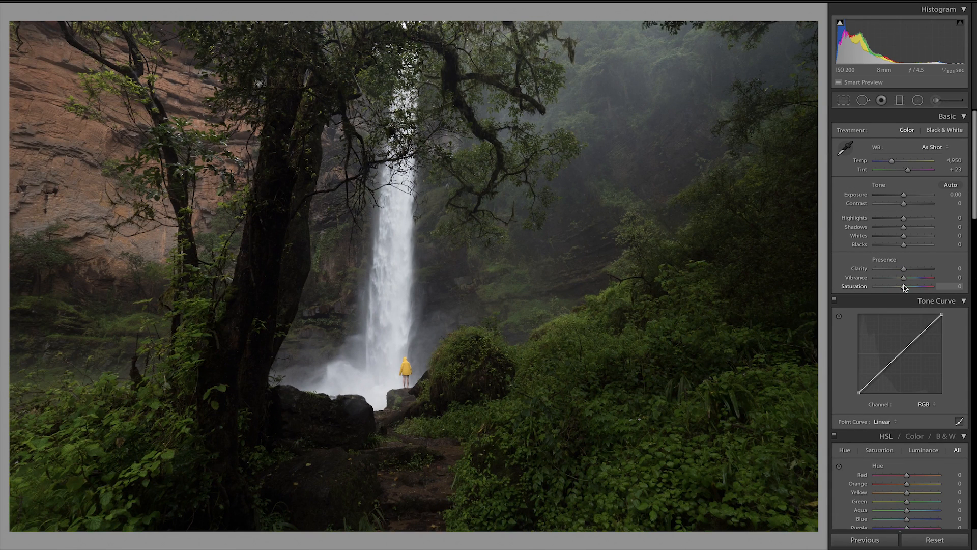
{"action": "left_click_drag", "start_coordinate": [902, 277], "coordinate": [900, 277]}
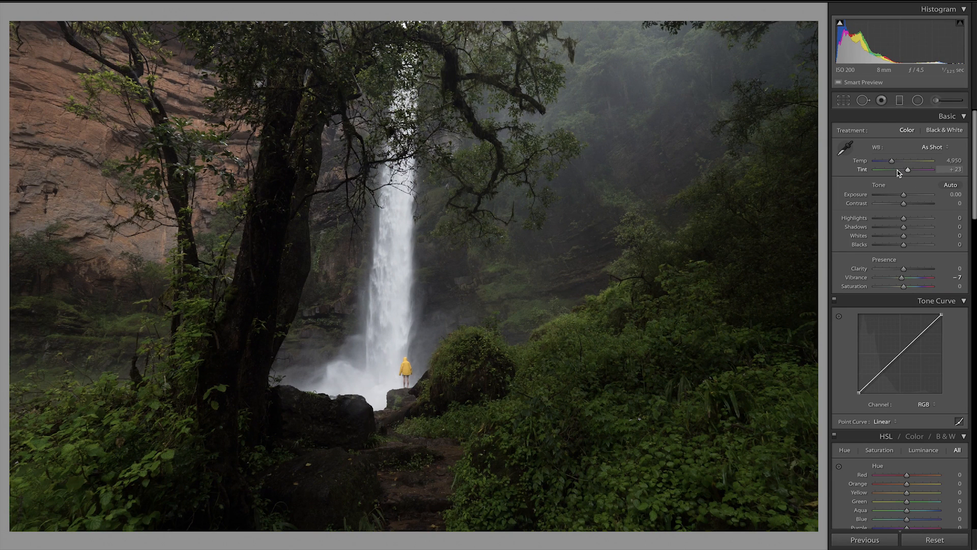
{"action": "left_click_drag", "start_coordinate": [891, 162], "coordinate": [905, 170]}
{"action": "left_click_drag", "start_coordinate": [891, 163], "coordinate": [905, 173]}
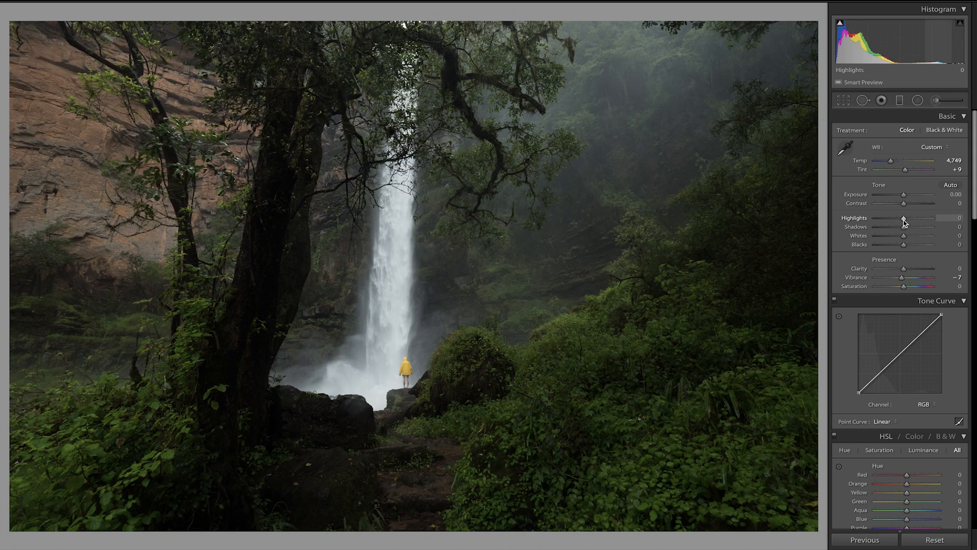
{"action": "left_click_drag", "start_coordinate": [903, 218], "coordinate": [931, 227]}
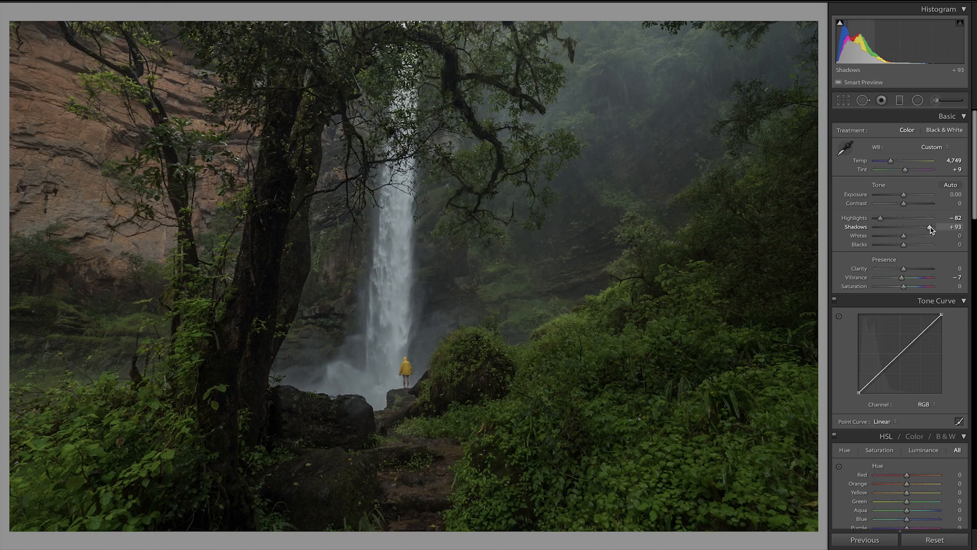
Shape the RGB tone curve with a highlight and a shadow point, raising the black end point and lowering the white end point.
{"action": "left_click", "coordinate": [921, 336]}
{"action": "left_click", "coordinate": [883, 373]}
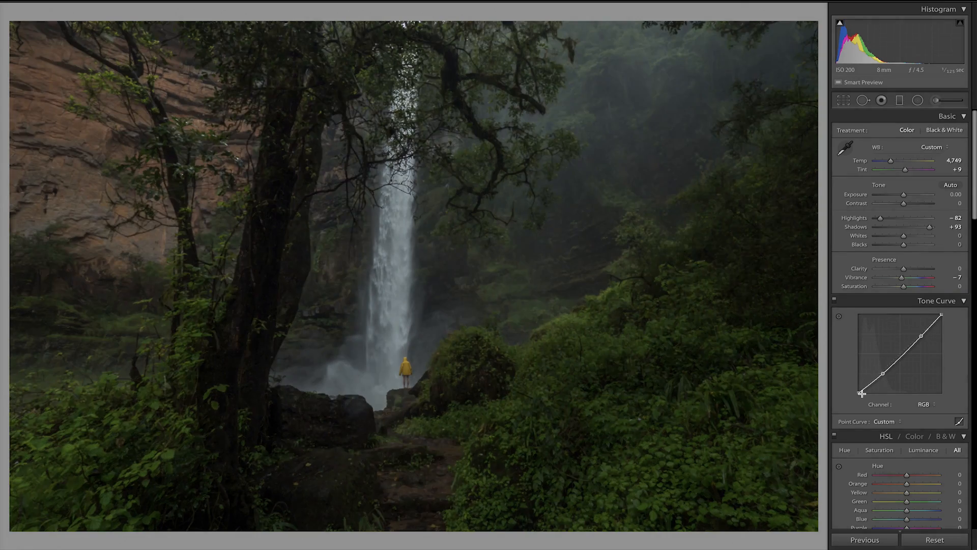
{"action": "left_click_drag", "start_coordinate": [862, 393], "coordinate": [859, 387]}
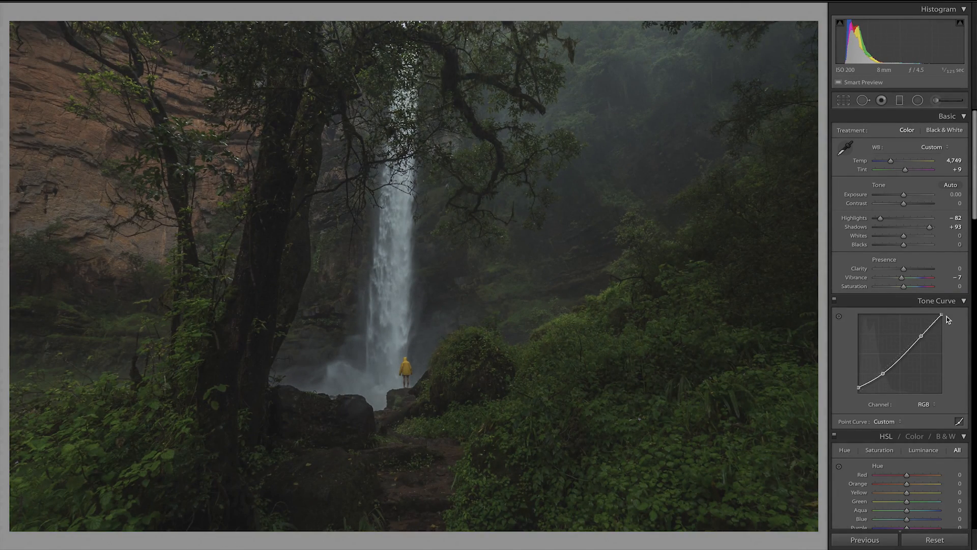
{"action": "left_click_drag", "start_coordinate": [941, 315], "coordinate": [942, 317]}
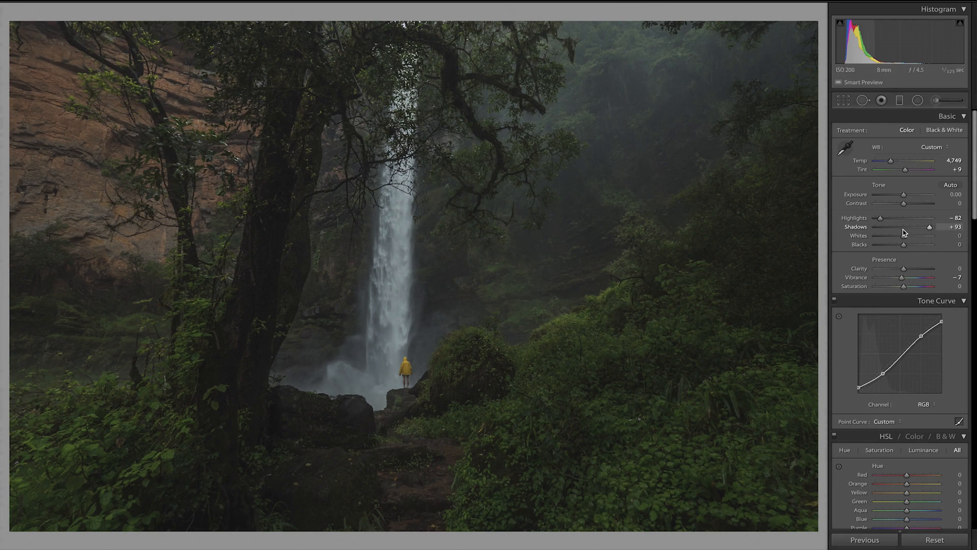
Set Whites to +54 and Vibrance to −12, and refine the tone curve with a lower shadow point and a higher black point.
{"action": "left_click_drag", "start_coordinate": [903, 237], "coordinate": [919, 237]}
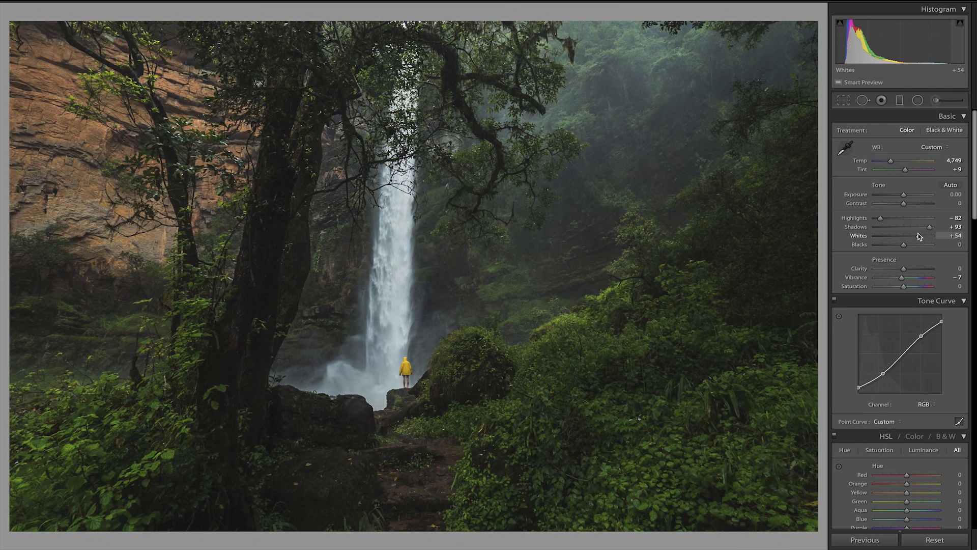
{"action": "left_click_drag", "start_coordinate": [901, 278], "coordinate": [900, 277]}
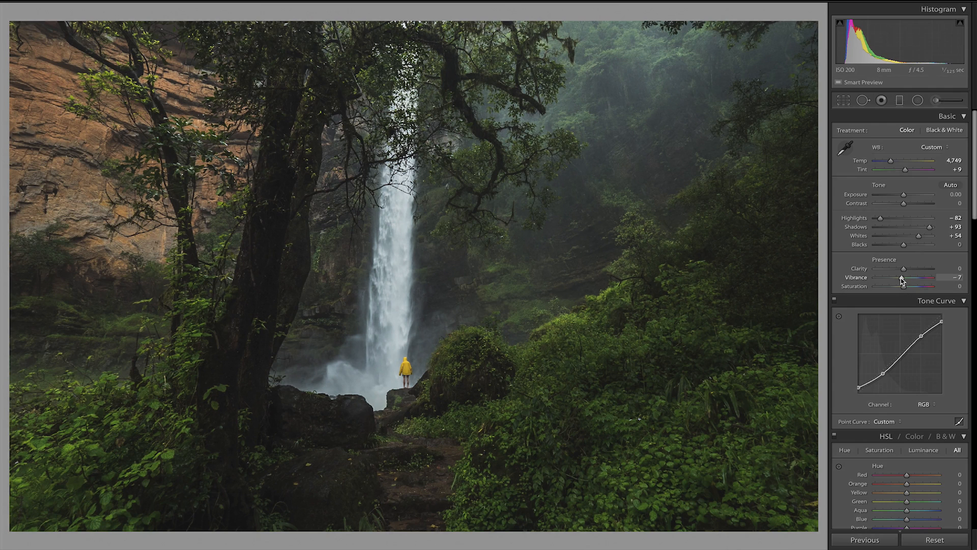
{"action": "left_click", "coordinate": [873, 379]}
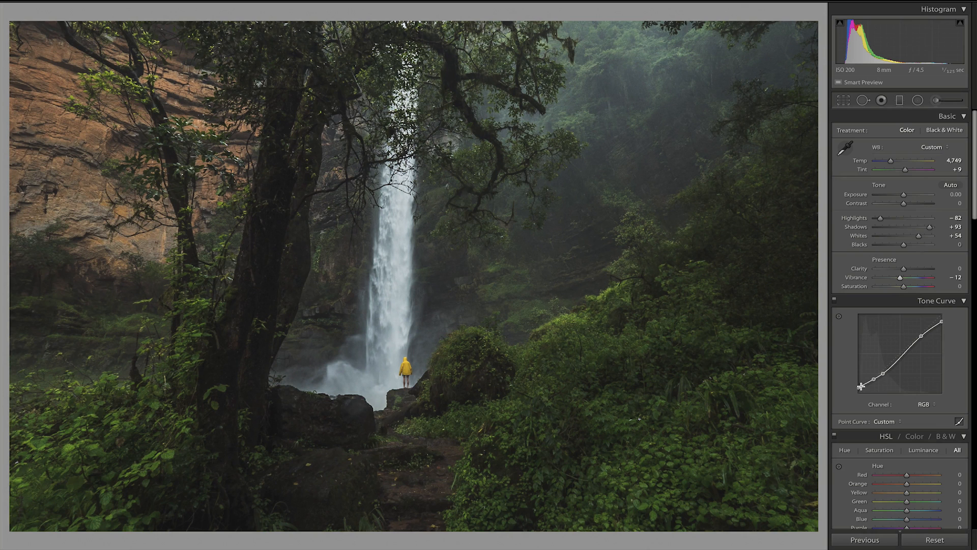
{"action": "left_click_drag", "start_coordinate": [858, 386], "coordinate": [872, 383]}
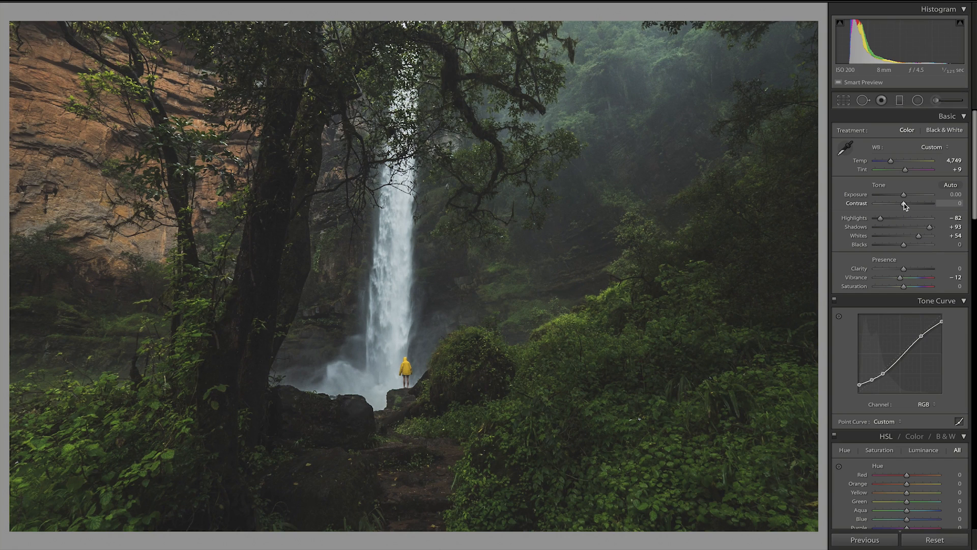
Set Contrast to +26 and Exposure to +0.23.
{"action": "left_click_drag", "start_coordinate": [904, 203], "coordinate": [911, 205]}
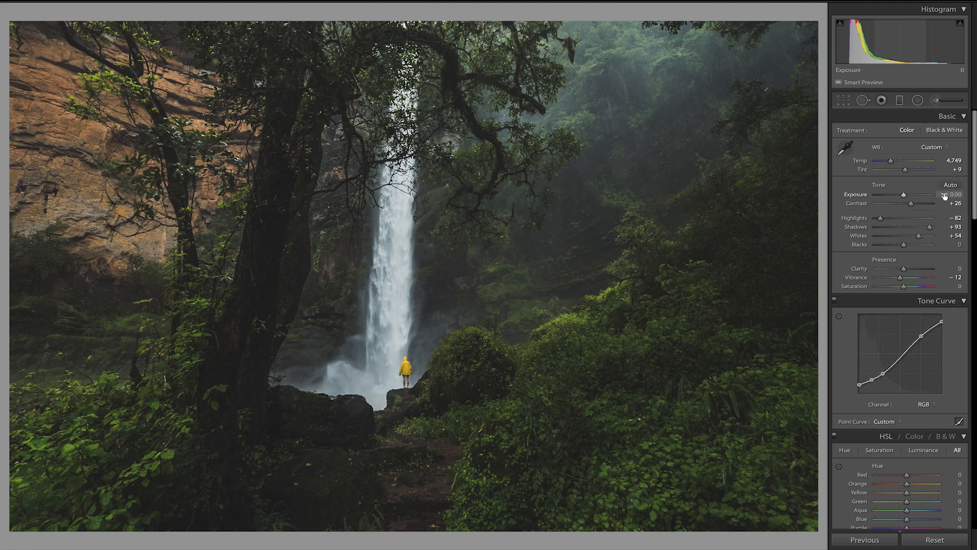
{"action": "left_click_drag", "start_coordinate": [950, 196], "coordinate": [956, 196]}
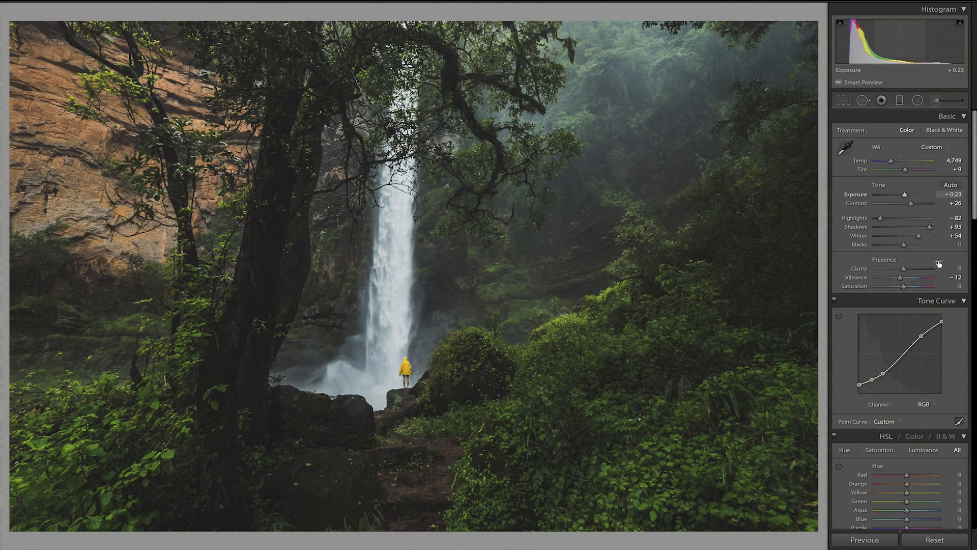
Widen the adjustments panel to get longer sliders for the HSL settings.
{"action": "scroll", "coordinate": [944, 401], "scroll_direction": "down", "scroll_amount": 6}
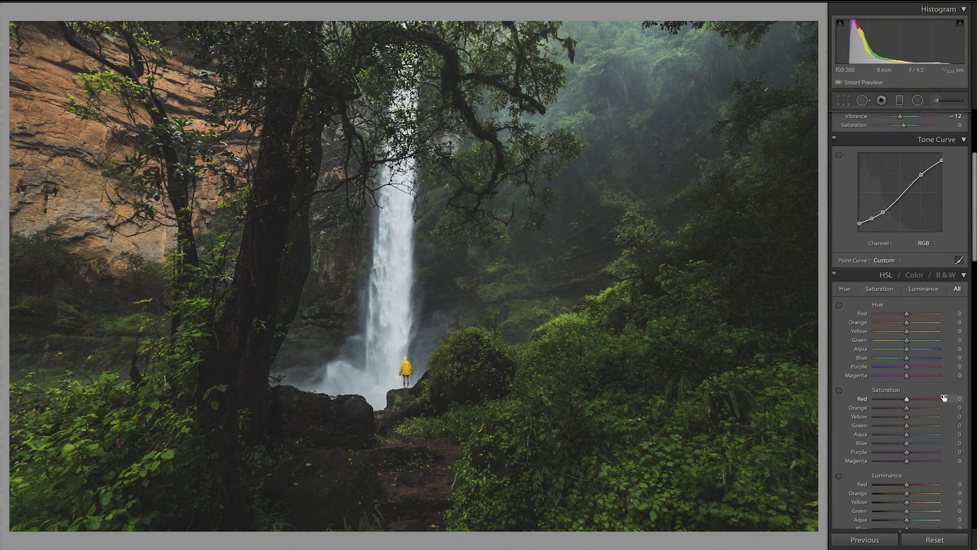
{"action": "scroll", "coordinate": [916, 356], "scroll_direction": "down", "scroll_amount": 3}
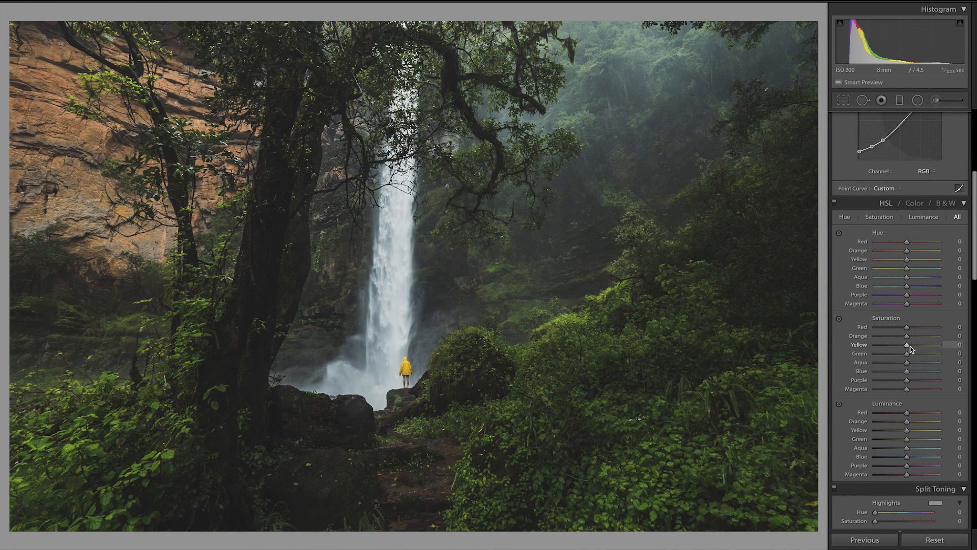
{"action": "scroll", "coordinate": [893, 267], "scroll_direction": "up", "scroll_amount": 7}
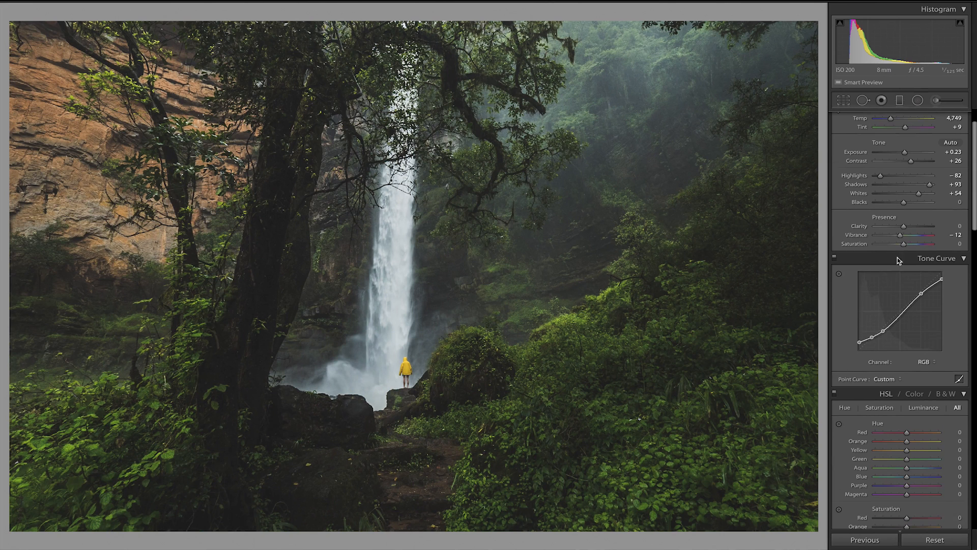
{"action": "scroll", "coordinate": [907, 322], "scroll_direction": "down", "scroll_amount": 1}
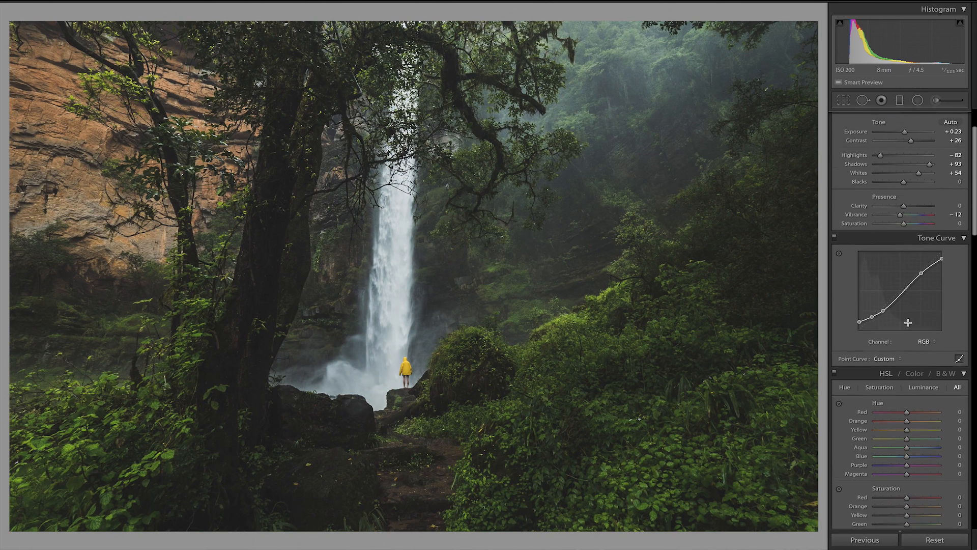
{"action": "scroll", "coordinate": [908, 322], "scroll_direction": "down", "scroll_amount": 3}
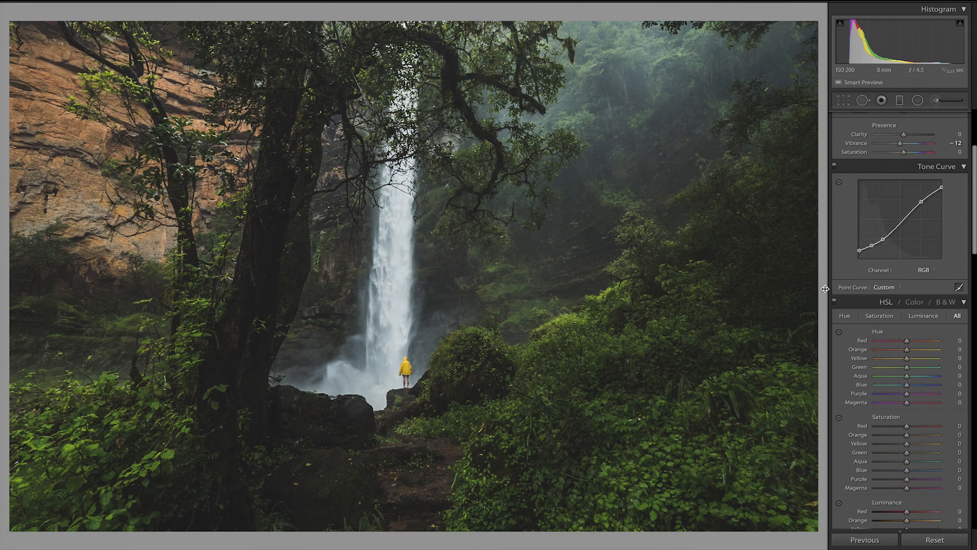
{"action": "left_click_drag", "start_coordinate": [825, 288], "coordinate": [794, 286]}
{"action": "scroll", "coordinate": [891, 387], "scroll_direction": "down", "scroll_amount": 1}
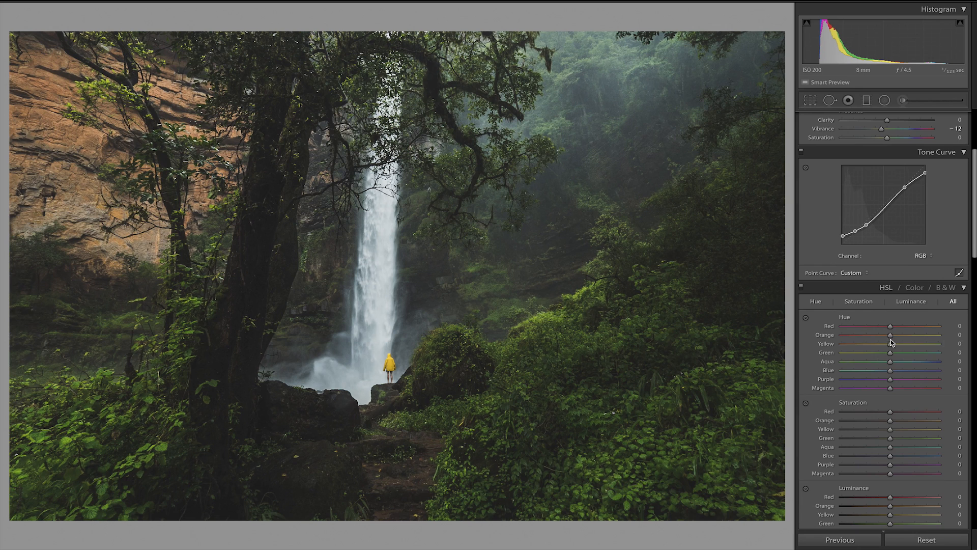
Set the HSL saturation to Red −6, Orange −21, Yellow −28, Green −37, Aqua −16, Blue −22 and Purple −10.
{"action": "scroll", "coordinate": [884, 410], "scroll_direction": "down", "scroll_amount": 2}
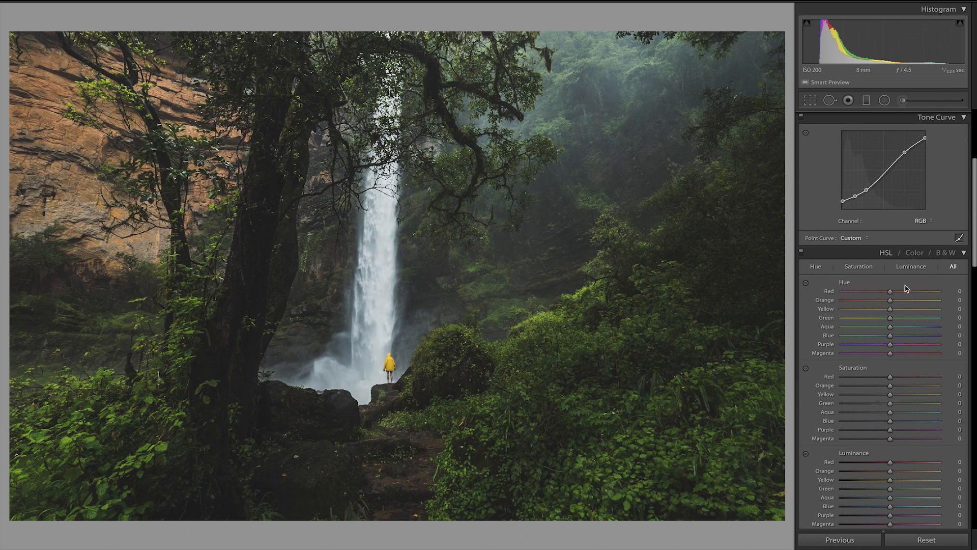
{"action": "scroll", "coordinate": [952, 300], "scroll_direction": "down", "scroll_amount": 3}
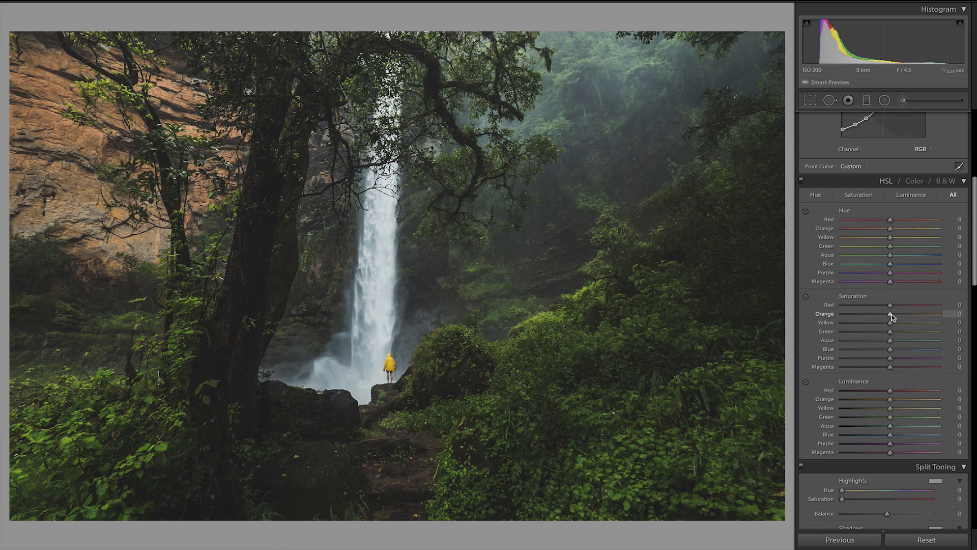
{"action": "left_click_drag", "start_coordinate": [890, 316], "coordinate": [881, 313]}
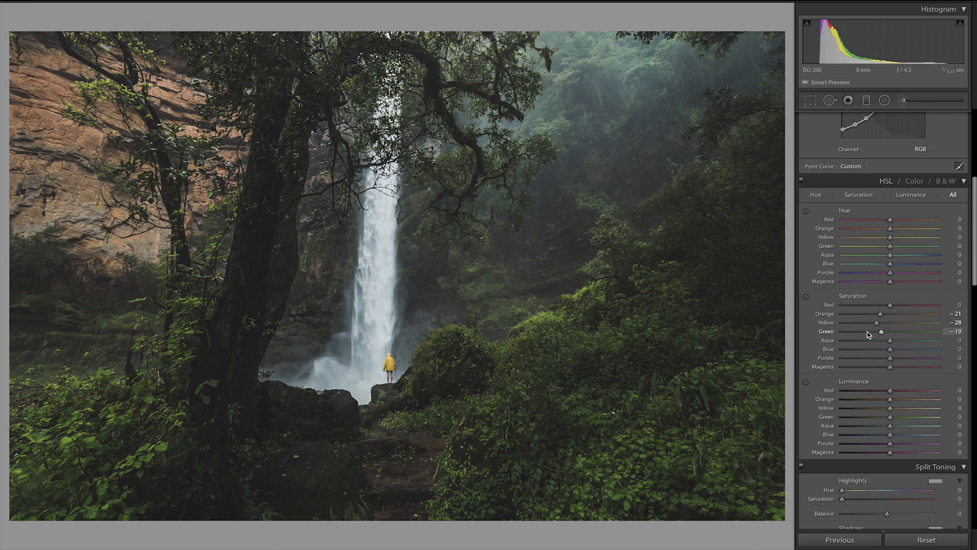
{"action": "left_click_drag", "start_coordinate": [868, 334], "coordinate": [885, 351]}
{"action": "mouse_move", "coordinate": [890, 351]}
{"action": "left_mouse_down"}
{"action": "mouse_move", "coordinate": [872, 351]}
{"action": "mouse_move", "coordinate": [956, 352]}
{"action": "mouse_move", "coordinate": [837, 358]}
{"action": "mouse_move", "coordinate": [897, 358]}
{"action": "mouse_move", "coordinate": [887, 358]}
{"action": "left_mouse_up"}
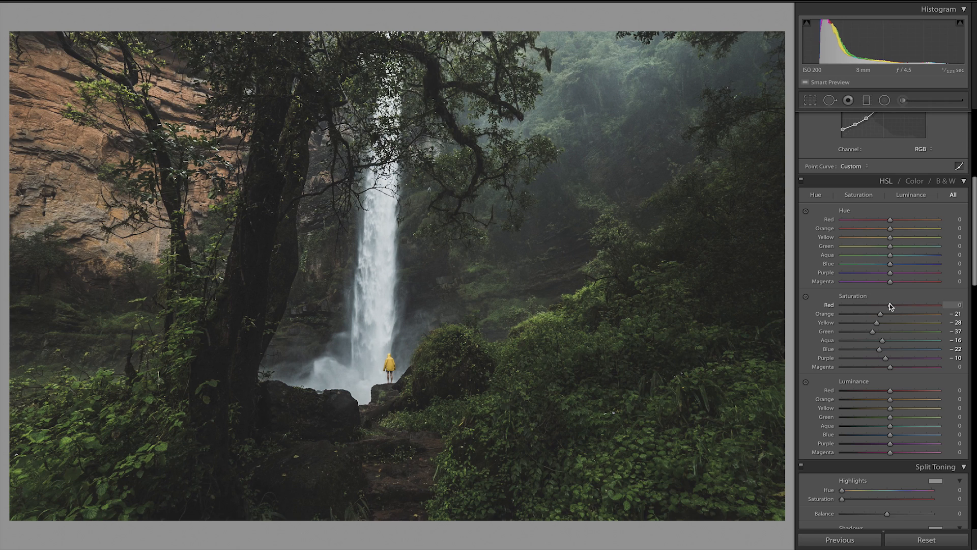
{"action": "mouse_move", "coordinate": [890, 305]}
{"action": "left_mouse_down"}
{"action": "mouse_move", "coordinate": [905, 310]}
{"action": "mouse_move", "coordinate": [843, 314]}
{"action": "mouse_move", "coordinate": [929, 308]}
{"action": "mouse_move", "coordinate": [889, 309]}
{"action": "left_mouse_up"}
Try brighter greens in the HSL luminance, settling on Green +9 and Yellow −32.
{"action": "scroll", "coordinate": [877, 424], "scroll_direction": "down", "scroll_amount": 1}
{"action": "scroll", "coordinate": [877, 424], "scroll_direction": "down", "scroll_amount": 1}
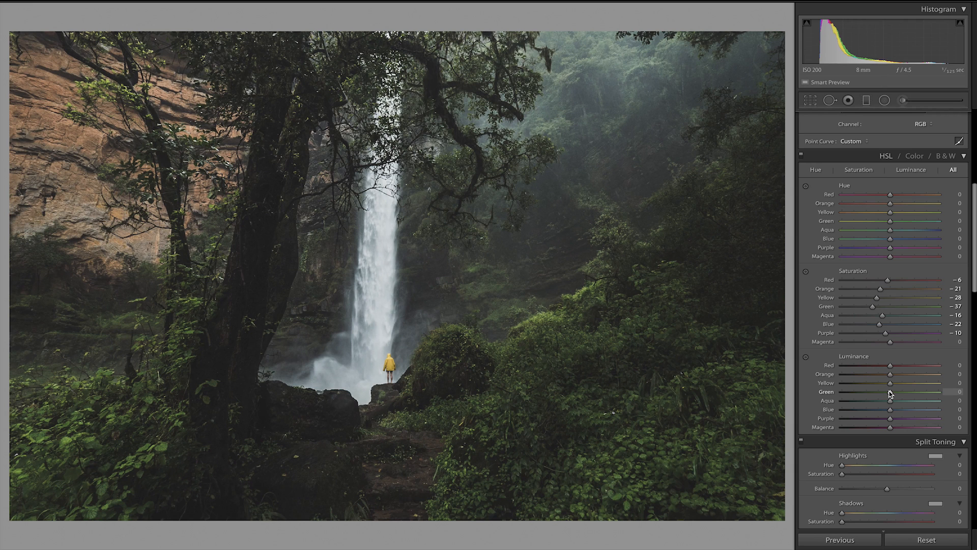
{"action": "mouse_move", "coordinate": [889, 393]}
{"action": "left_mouse_down"}
{"action": "mouse_move", "coordinate": [916, 395]}
{"action": "mouse_move", "coordinate": [905, 397]}
{"action": "left_mouse_up"}
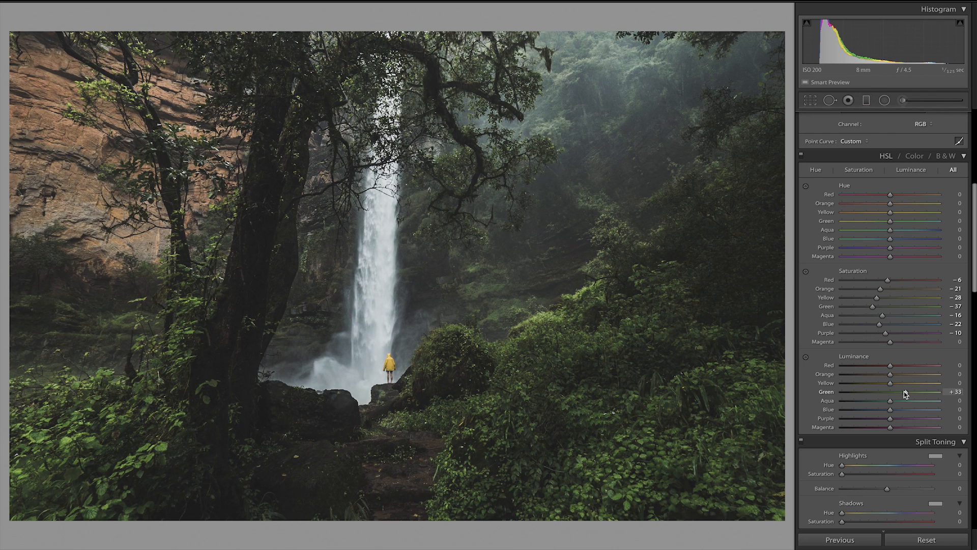
{"action": "left_click_drag", "start_coordinate": [906, 392], "coordinate": [938, 393]}
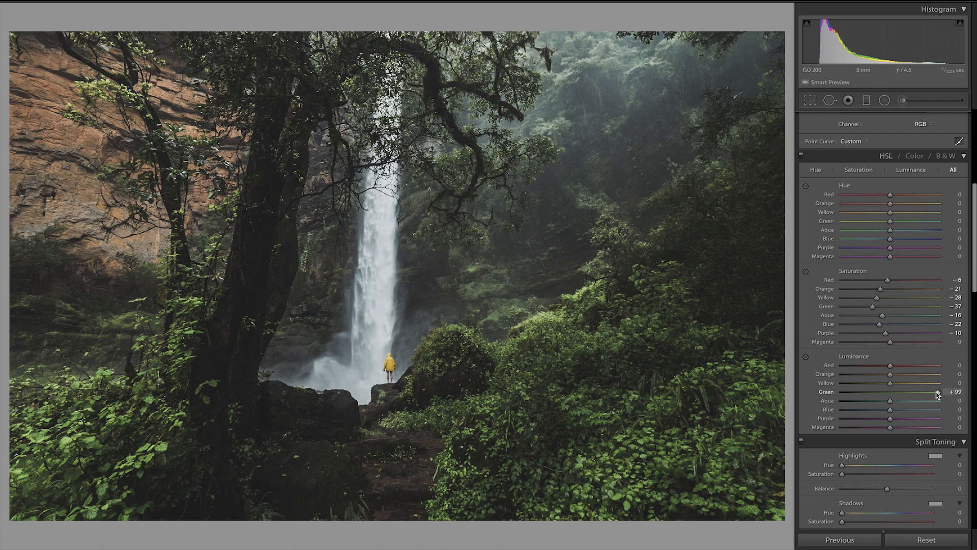
{"action": "left_click_drag", "start_coordinate": [938, 393], "coordinate": [875, 383]}
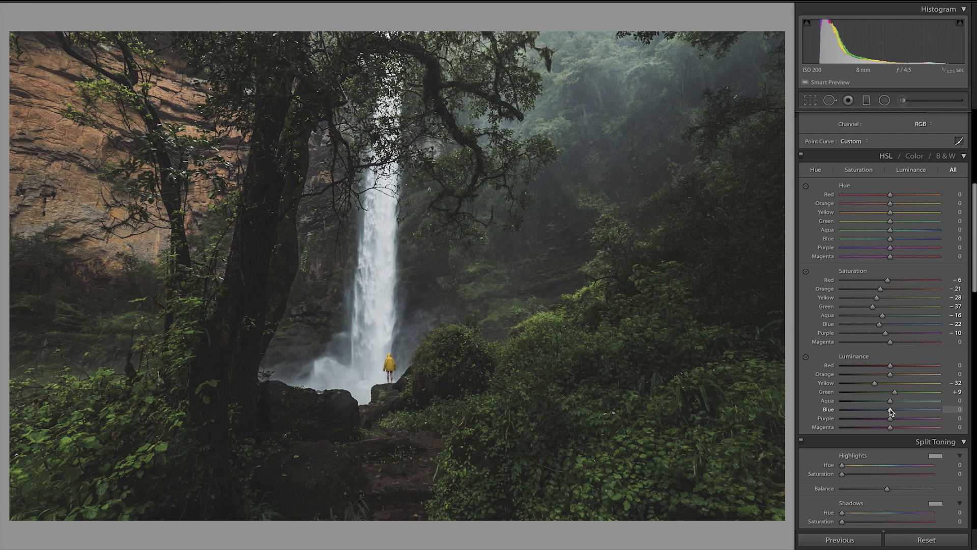
Set the HSL luminance to Aqua −6 and Blue −14, and the HSL hue to Yellow −8 and Green −35.
{"action": "mouse_move", "coordinate": [891, 410]}
{"action": "left_mouse_down"}
{"action": "mouse_move", "coordinate": [917, 411]}
{"action": "mouse_move", "coordinate": [858, 410]}
{"action": "mouse_move", "coordinate": [919, 414]}
{"action": "mouse_move", "coordinate": [863, 410]}
{"action": "mouse_move", "coordinate": [911, 410]}
{"action": "mouse_move", "coordinate": [878, 413]}
{"action": "mouse_move", "coordinate": [879, 402]}
{"action": "mouse_move", "coordinate": [905, 401]}
{"action": "mouse_move", "coordinate": [861, 402]}
{"action": "mouse_move", "coordinate": [907, 401]}
{"action": "mouse_move", "coordinate": [835, 403]}
{"action": "mouse_move", "coordinate": [898, 403]}
{"action": "mouse_move", "coordinate": [878, 402]}
{"action": "mouse_move", "coordinate": [889, 405]}
{"action": "left_mouse_up"}
{"action": "scroll", "coordinate": [894, 232], "scroll_direction": "up", "scroll_amount": 1}
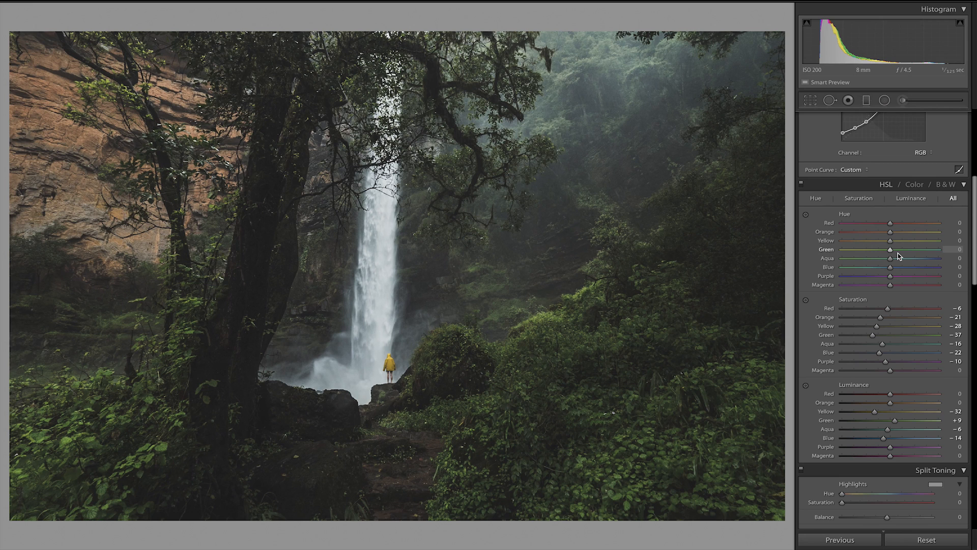
{"action": "left_click_drag", "start_coordinate": [890, 250], "coordinate": [886, 254]}
{"action": "mouse_move", "coordinate": [886, 251]}
{"action": "left_mouse_down"}
{"action": "mouse_move", "coordinate": [873, 255]}
{"action": "mouse_move", "coordinate": [898, 245]}
{"action": "mouse_move", "coordinate": [888, 245]}
{"action": "left_mouse_up"}
{"action": "mouse_move", "coordinate": [890, 231]}
{"action": "left_mouse_down"}
{"action": "mouse_move", "coordinate": [872, 233]}
{"action": "mouse_move", "coordinate": [894, 233]}
{"action": "mouse_move", "coordinate": [889, 239]}
{"action": "mouse_move", "coordinate": [868, 237]}
{"action": "mouse_move", "coordinate": [898, 238]}
{"action": "mouse_move", "coordinate": [859, 243]}
{"action": "mouse_move", "coordinate": [947, 248]}
{"action": "mouse_move", "coordinate": [809, 253]}
{"action": "mouse_move", "coordinate": [966, 247]}
{"action": "mouse_move", "coordinate": [782, 262]}
{"action": "mouse_move", "coordinate": [951, 248]}
{"action": "mouse_move", "coordinate": [809, 257]}
{"action": "mouse_move", "coordinate": [942, 239]}
{"action": "mouse_move", "coordinate": [829, 249]}
{"action": "mouse_move", "coordinate": [889, 239]}
{"action": "left_mouse_up"}
Mute the orange rock face by lowering the HSL Orange saturation to −47.
{"action": "left_click_drag", "start_coordinate": [882, 320], "coordinate": [867, 320]}
{"action": "left_click_drag", "start_coordinate": [865, 320], "coordinate": [868, 320]}
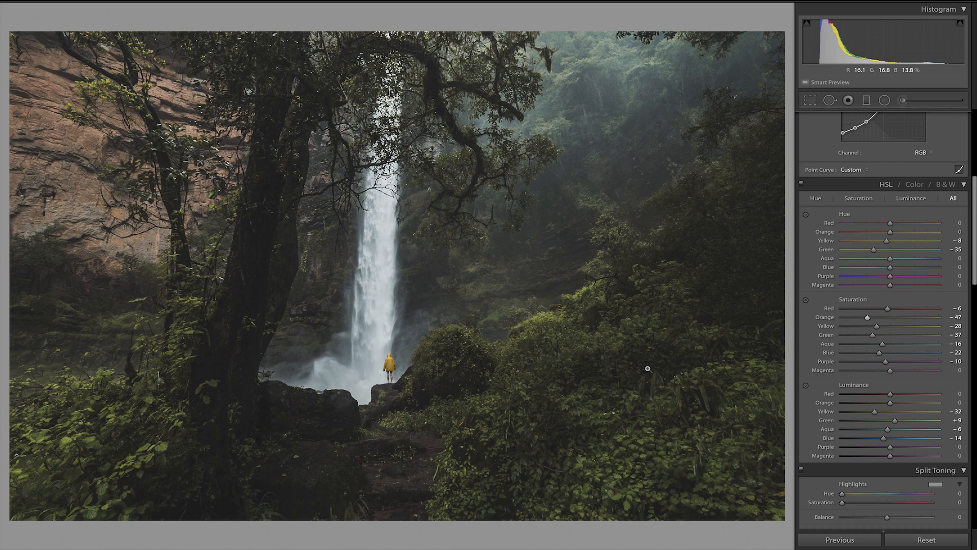
{"action": "scroll", "coordinate": [818, 362], "scroll_direction": "down", "scroll_amount": 2}
{"action": "scroll", "coordinate": [818, 364], "scroll_direction": "down", "scroll_amount": 1}
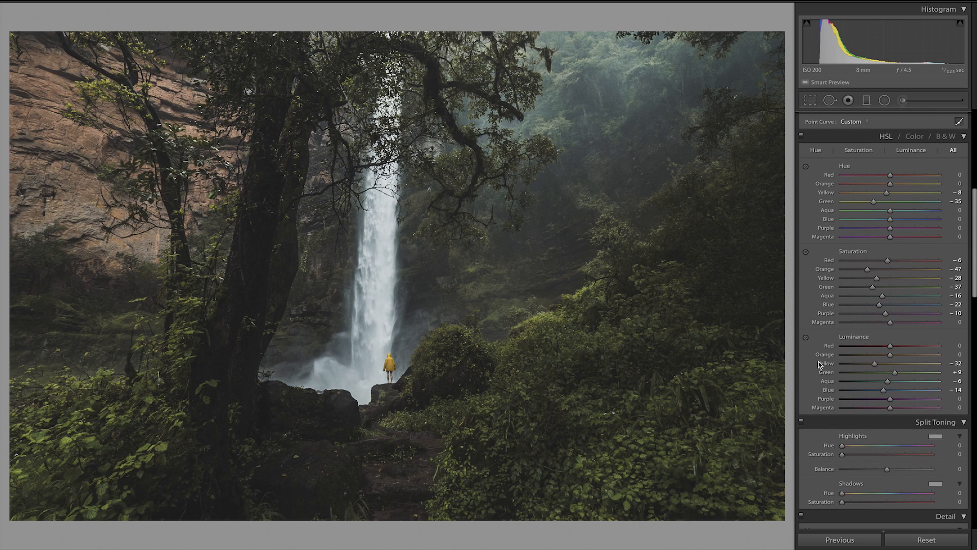
Refine the basic tone with Shadows +100, Blacks +19 and Contrast +37.
{"action": "scroll", "coordinate": [818, 362], "scroll_direction": "up", "scroll_amount": 5}
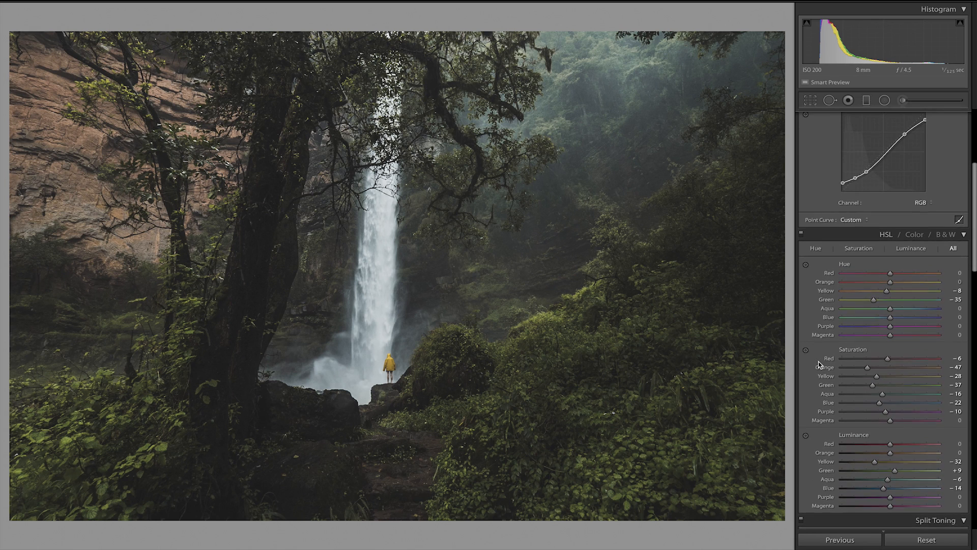
{"action": "scroll", "coordinate": [818, 361], "scroll_direction": "up", "scroll_amount": 7}
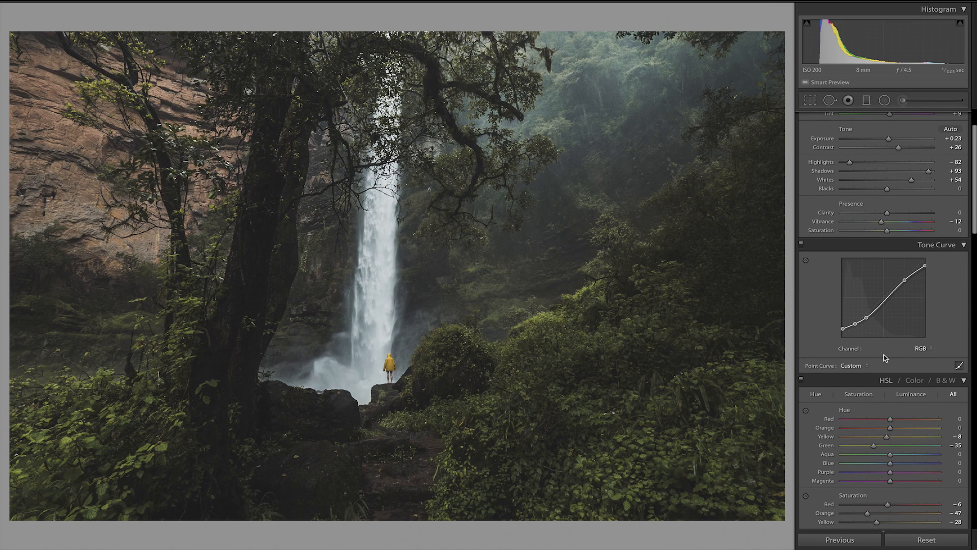
{"action": "scroll", "coordinate": [883, 358], "scroll_direction": "down", "scroll_amount": 4}
{"action": "scroll", "coordinate": [885, 358], "scroll_direction": "up", "scroll_amount": 4}
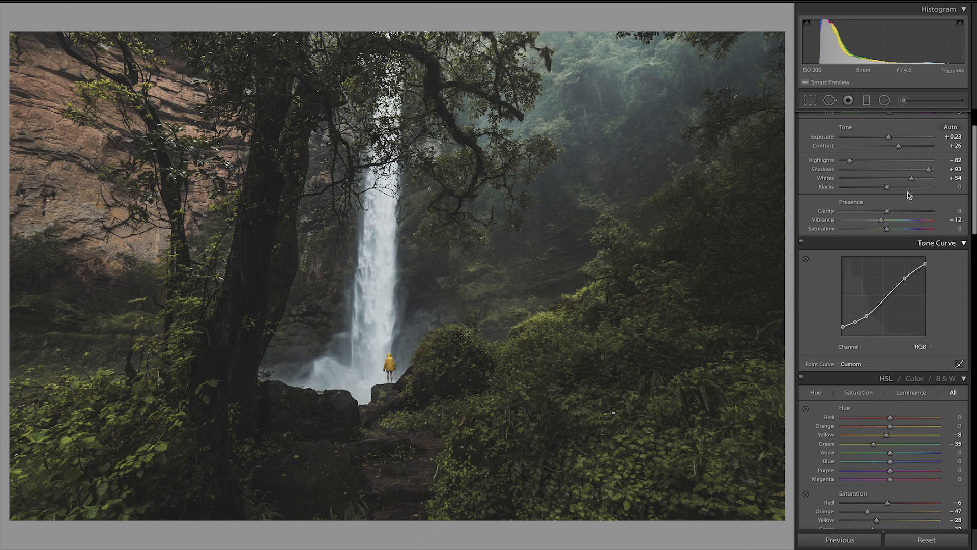
{"action": "left_click_drag", "start_coordinate": [928, 171], "coordinate": [940, 171]}
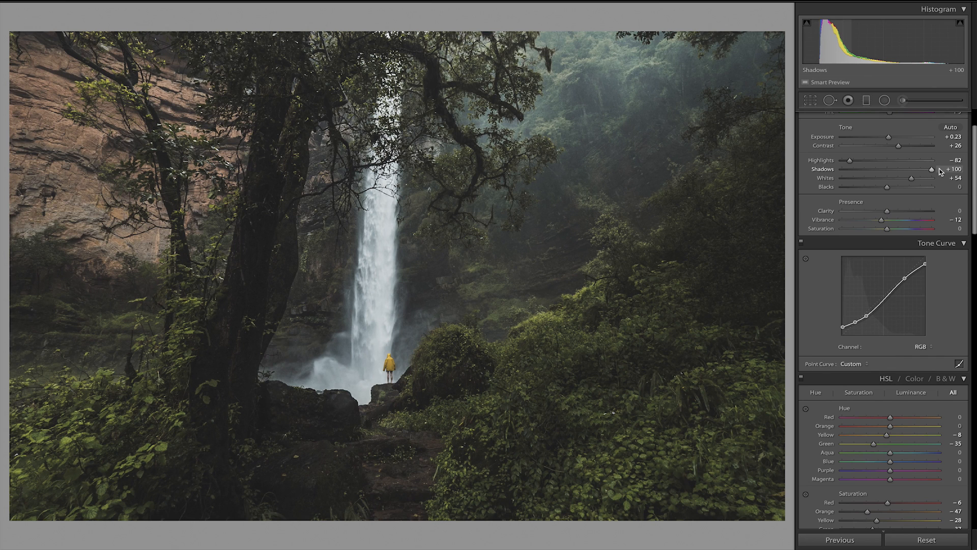
{"action": "left_click_drag", "start_coordinate": [887, 187], "coordinate": [896, 190]}
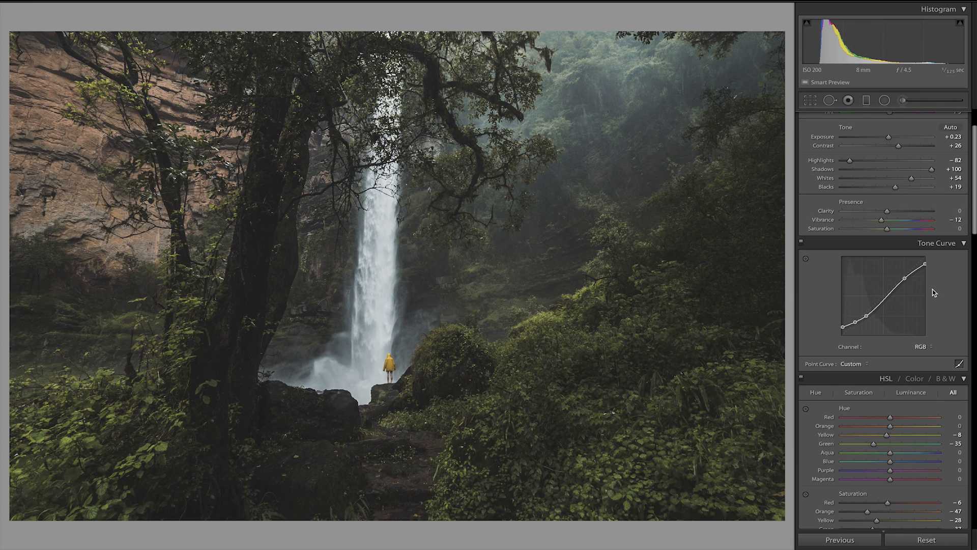
{"action": "scroll", "coordinate": [932, 289], "scroll_direction": "up", "scroll_amount": 2}
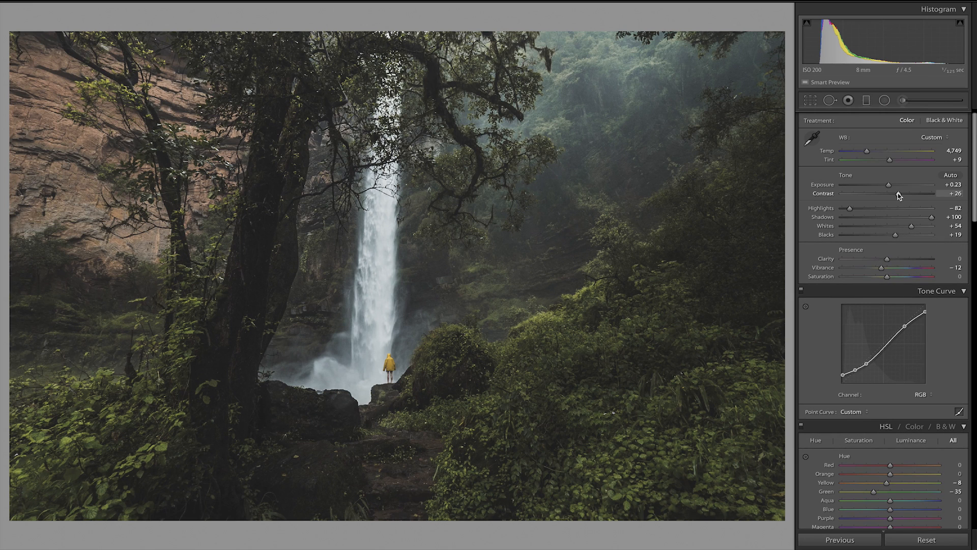
{"action": "left_click_drag", "start_coordinate": [898, 193], "coordinate": [903, 194]}
{"action": "scroll", "coordinate": [929, 390], "scroll_direction": "down", "scroll_amount": 2}
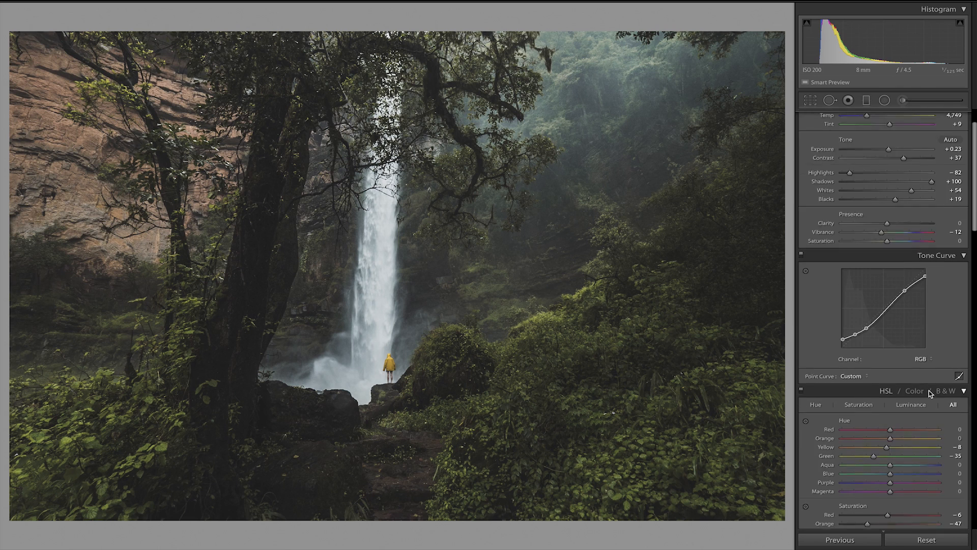
Readjust the HSL saturation to Yellow −32, Green −29, Aqua −34 and Blue −21.
{"action": "scroll", "coordinate": [929, 390], "scroll_direction": "down", "scroll_amount": 8}
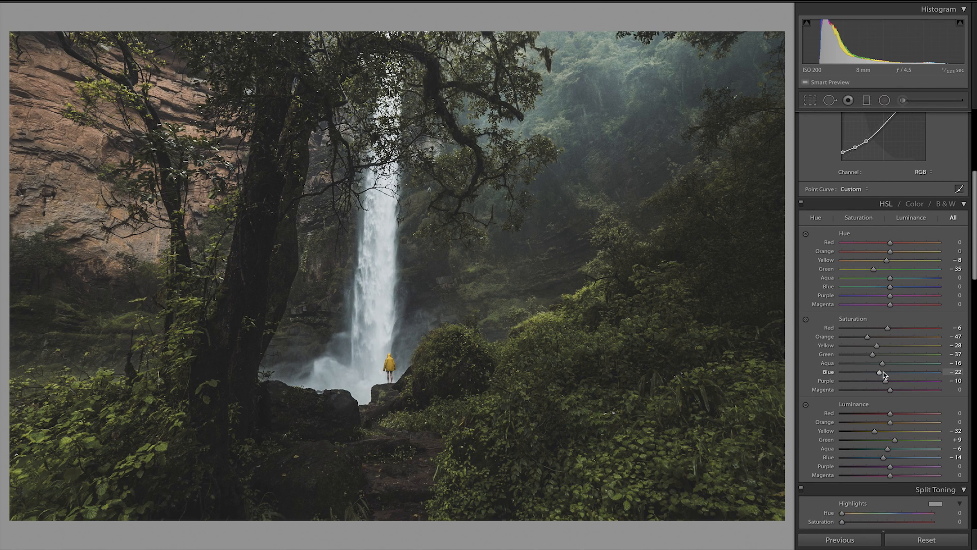
{"action": "left_click_drag", "start_coordinate": [883, 375], "coordinate": [869, 357]}
{"action": "mouse_move", "coordinate": [869, 358]}
{"action": "left_mouse_down"}
{"action": "mouse_move", "coordinate": [861, 359]}
{"action": "mouse_move", "coordinate": [883, 359]}
{"action": "left_mouse_up"}
{"action": "left_click_drag", "start_coordinate": [876, 345], "coordinate": [890, 361]}
{"action": "left_click_drag", "start_coordinate": [875, 357], "coordinate": [875, 356]}
Set the split toning highlights to Hue 71 and Saturation 5, and compare the photo with split toning off and on.
{"action": "scroll", "coordinate": [885, 377], "scroll_direction": "down", "scroll_amount": 8}
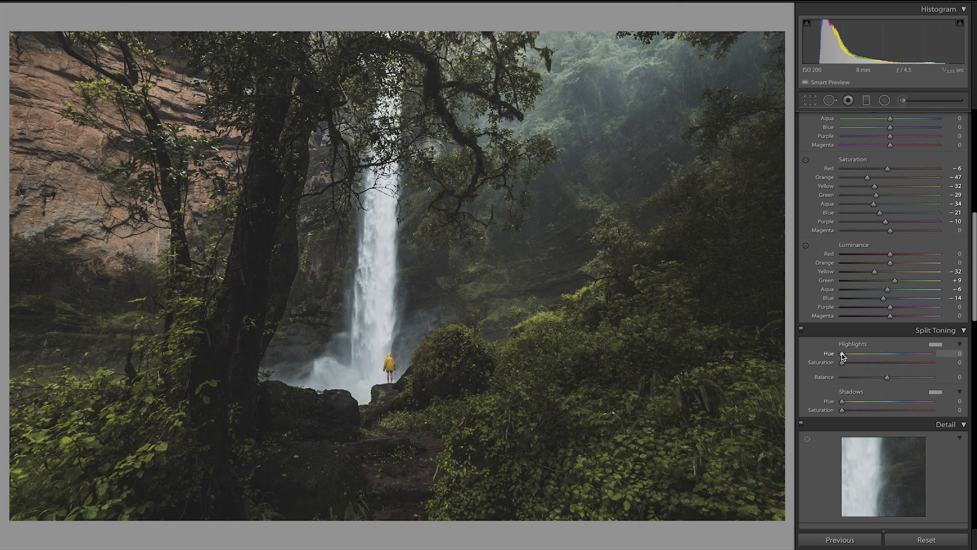
{"action": "left_click_drag", "start_coordinate": [841, 362], "coordinate": [858, 363]}
{"action": "mouse_move", "coordinate": [843, 355]}
{"action": "left_mouse_down"}
{"action": "mouse_move", "coordinate": [922, 360]}
{"action": "mouse_move", "coordinate": [859, 363]}
{"action": "left_mouse_up"}
{"action": "mouse_move", "coordinate": [844, 365]}
{"action": "left_mouse_down"}
{"action": "mouse_move", "coordinate": [914, 365]}
{"action": "mouse_move", "coordinate": [847, 370]}
{"action": "left_mouse_up"}
{"action": "left_click", "coordinate": [801, 331]}
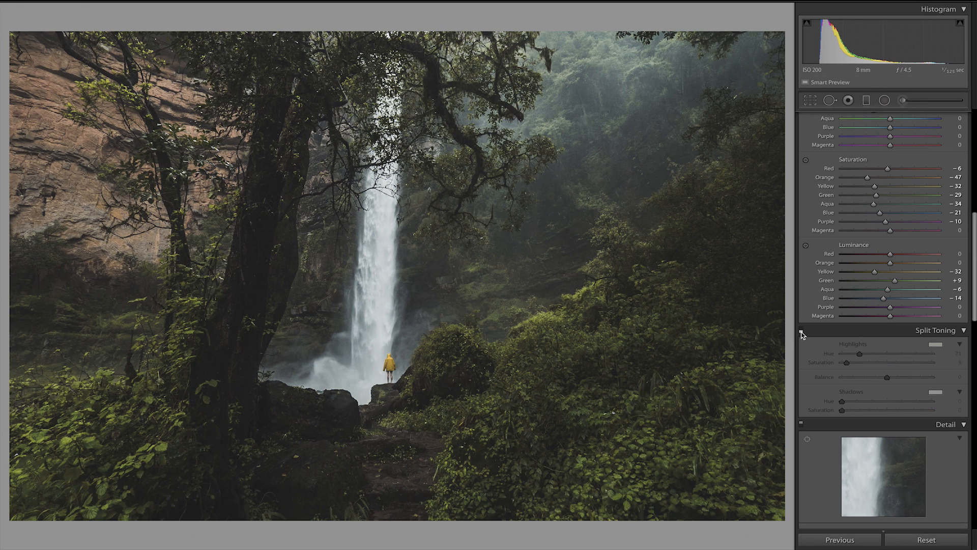
{"action": "left_click", "coordinate": [801, 331]}
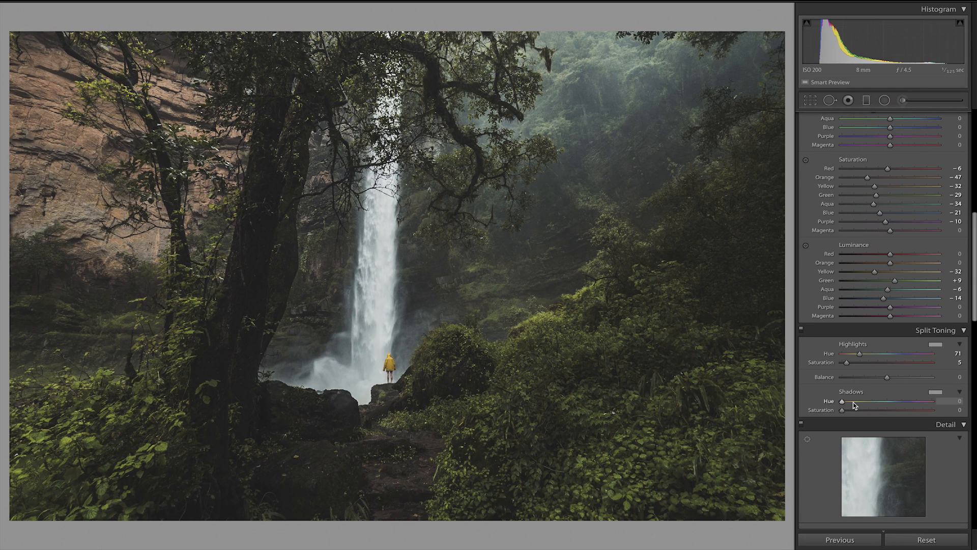
Set the split toning shadows to Hue 229 and Saturation 8, and compare the photo with split toning off and on.
{"action": "left_click_drag", "start_coordinate": [853, 410], "coordinate": [898, 401]}
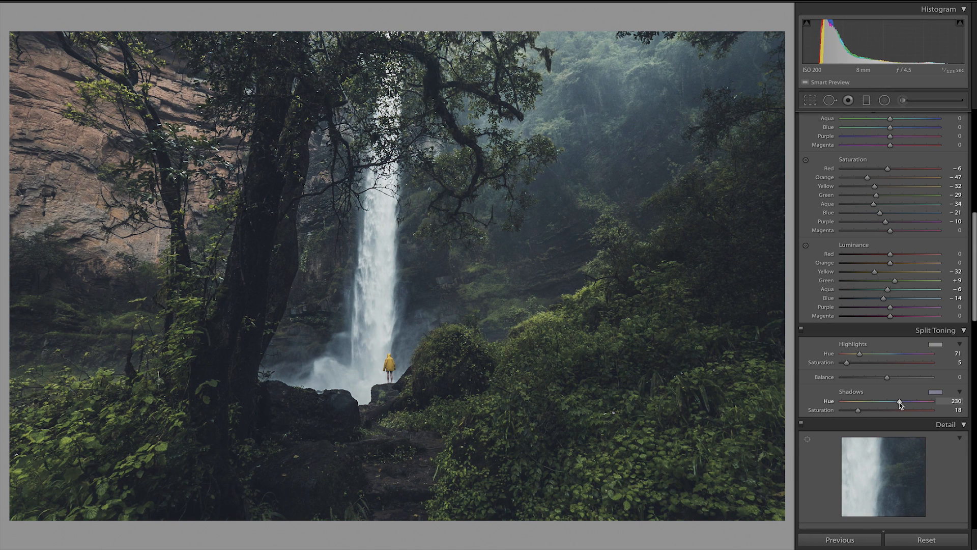
{"action": "left_click_drag", "start_coordinate": [900, 402], "coordinate": [850, 411]}
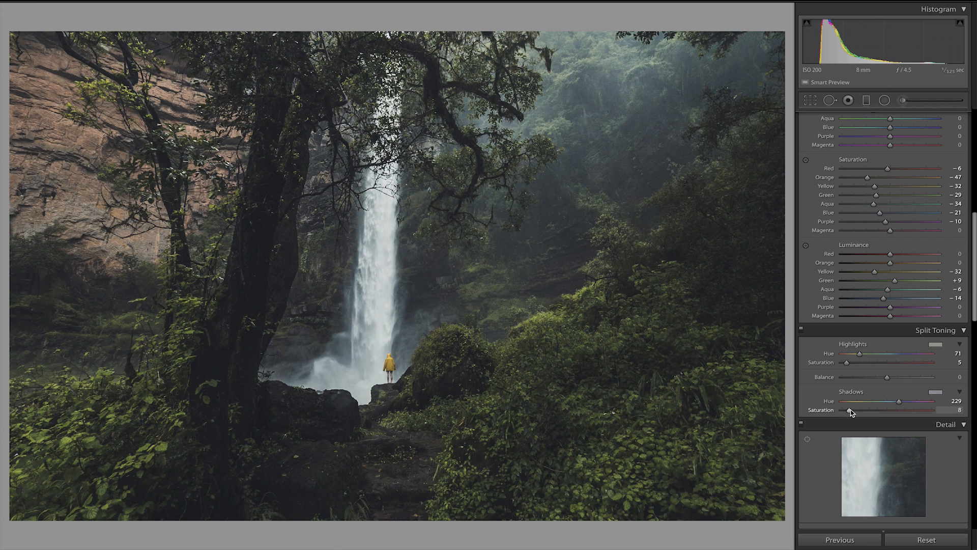
{"action": "left_click", "coordinate": [801, 331]}
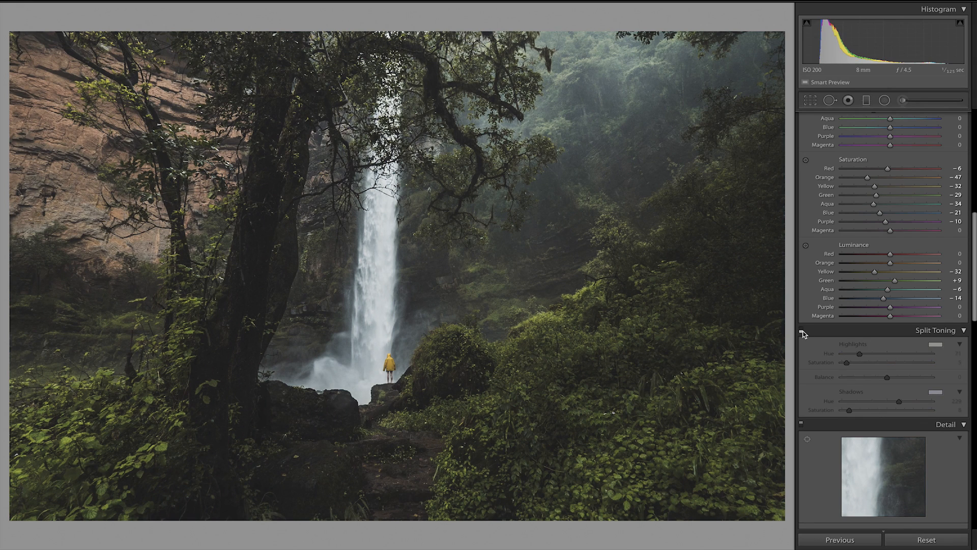
{"action": "left_click", "coordinate": [802, 331]}
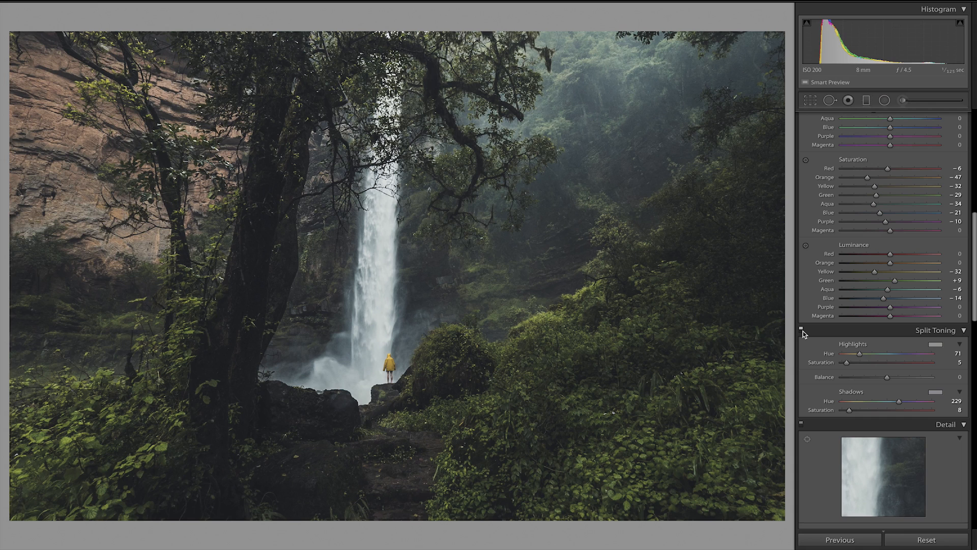
{"action": "left_click", "coordinate": [802, 331]}
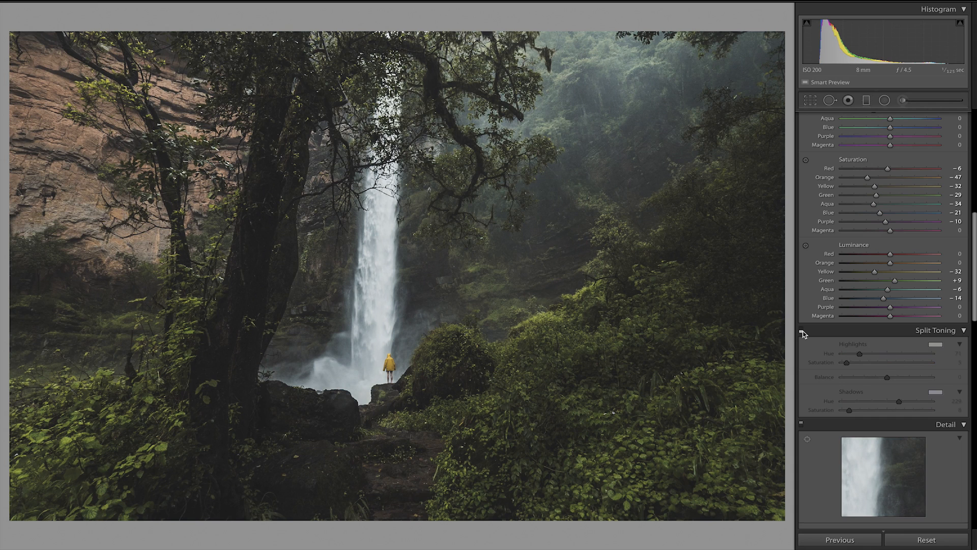
{"action": "left_click", "coordinate": [802, 332]}
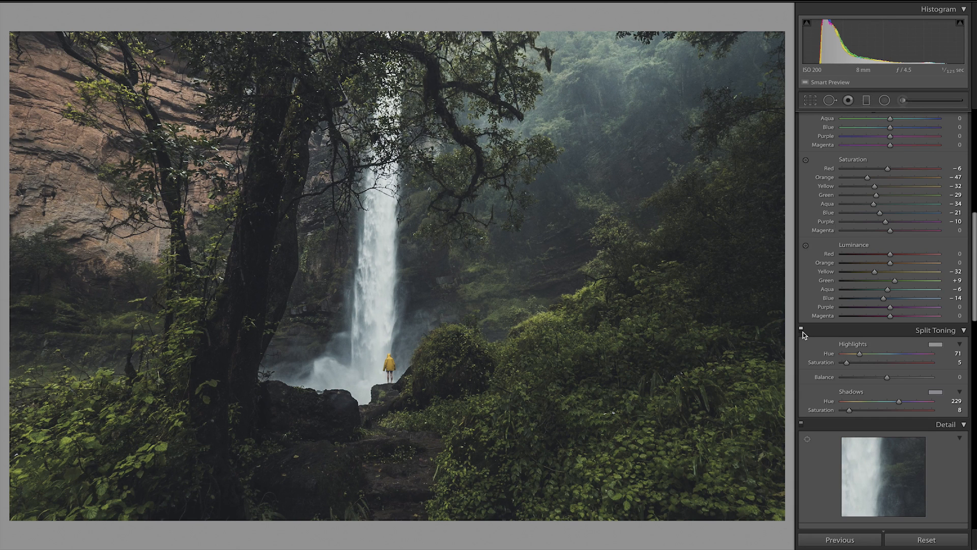
Set the Dehaze amount to +10.
{"action": "scroll", "coordinate": [802, 331], "scroll_direction": "down", "scroll_amount": 10}
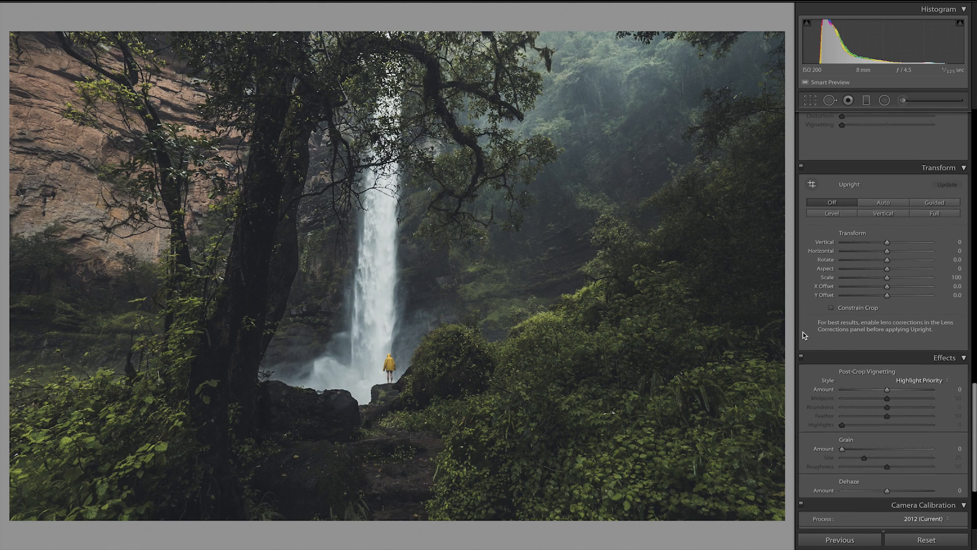
{"action": "scroll", "coordinate": [803, 334], "scroll_direction": "up", "scroll_amount": 3}
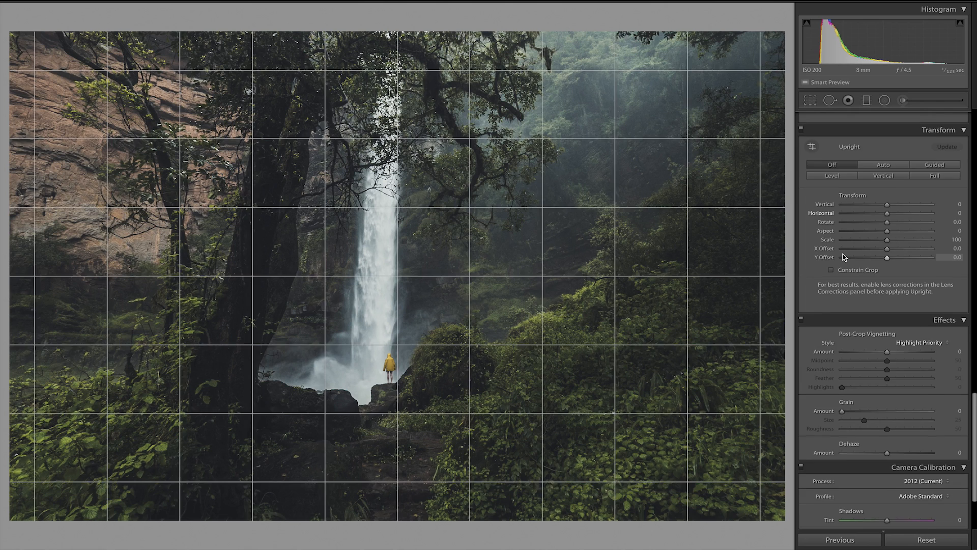
{"action": "scroll", "coordinate": [842, 256], "scroll_direction": "down", "scroll_amount": 2}
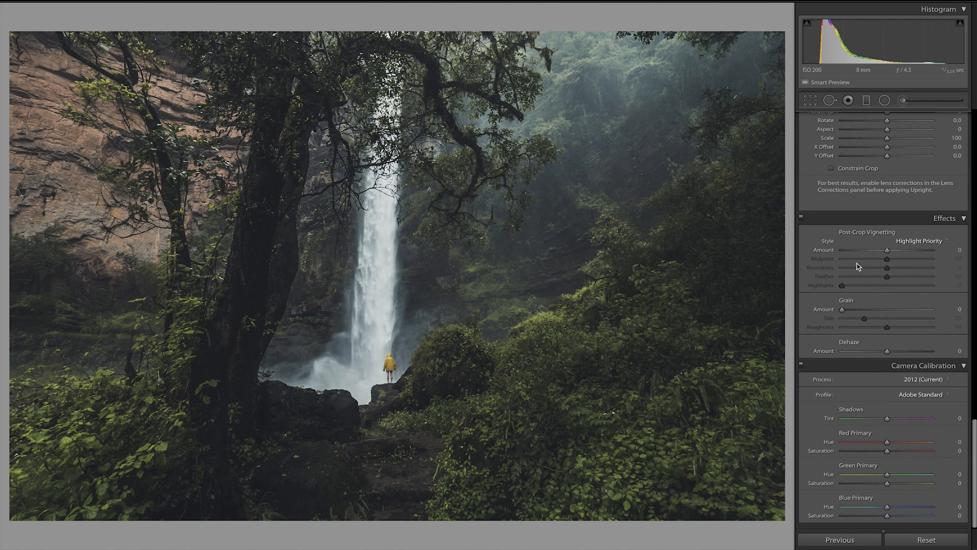
{"action": "left_click", "coordinate": [949, 353]}
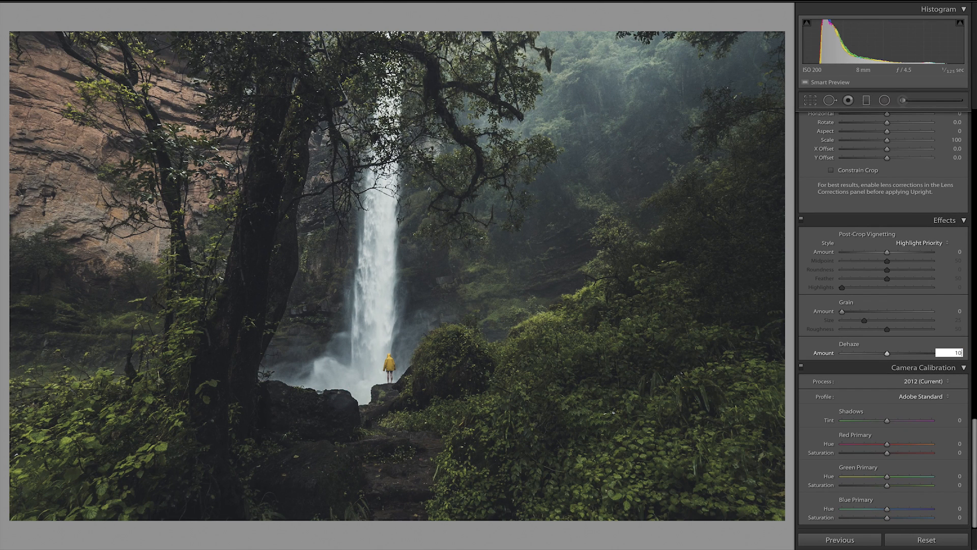
{"action": "type", "text": "10"}
{"action": "key", "text": "Tab"}
Add a post-crop vignette with Amount −17, Midpoint 49 and Roundness −44.
{"action": "scroll", "coordinate": [918, 355], "scroll_direction": "up", "scroll_amount": 2}
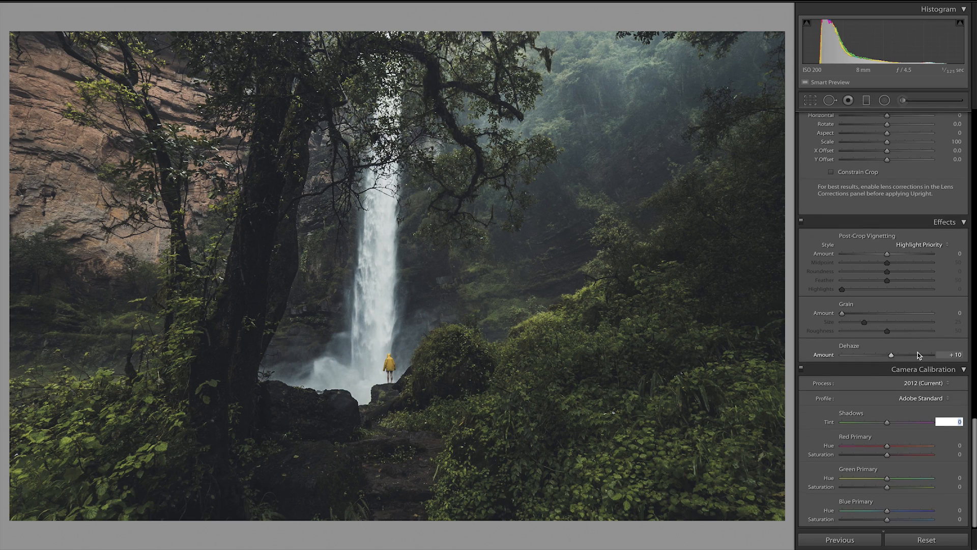
{"action": "scroll", "coordinate": [919, 355], "scroll_direction": "up", "scroll_amount": 1}
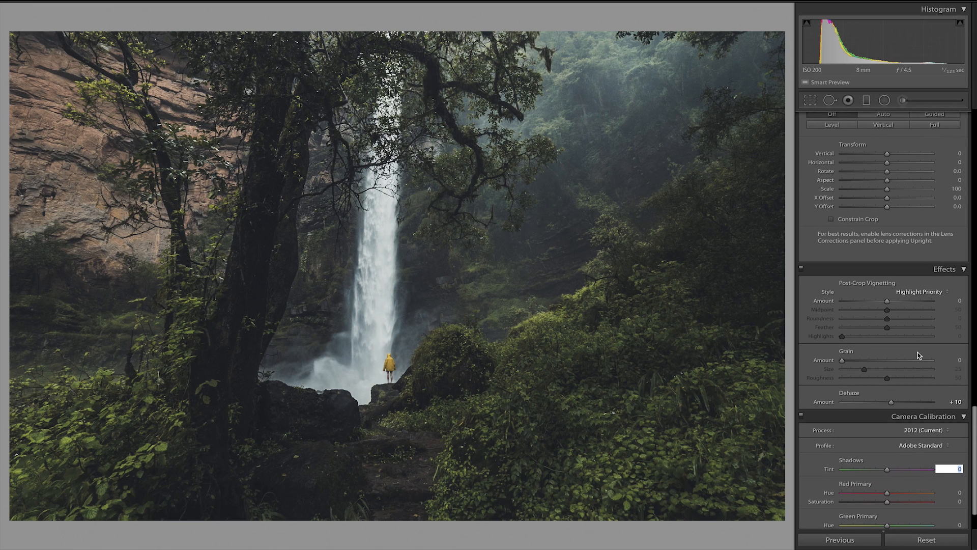
{"action": "scroll", "coordinate": [858, 361], "scroll_direction": "up", "scroll_amount": 2}
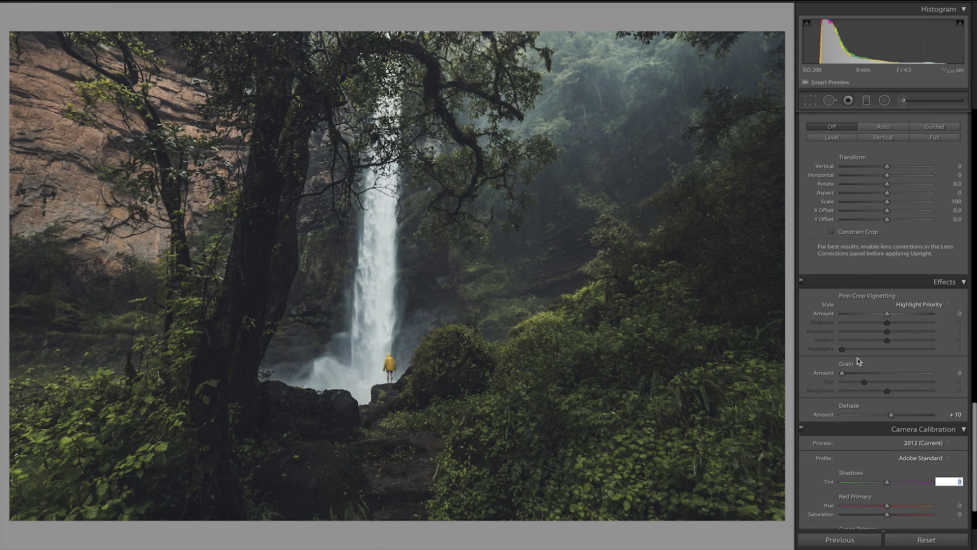
{"action": "left_click", "coordinate": [887, 314]}
{"action": "left_click_drag", "start_coordinate": [886, 316], "coordinate": [867, 335]}
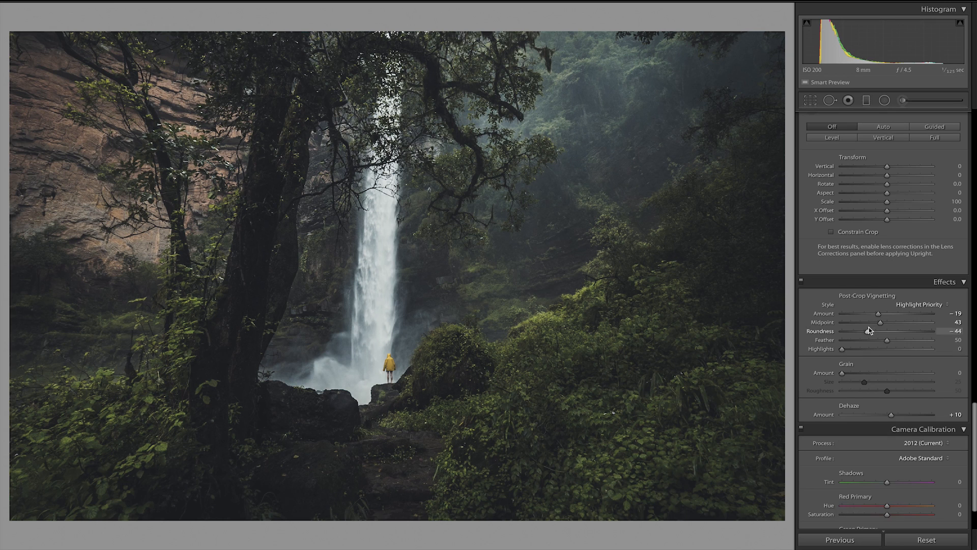
{"action": "left_click_drag", "start_coordinate": [878, 315], "coordinate": [886, 324]}
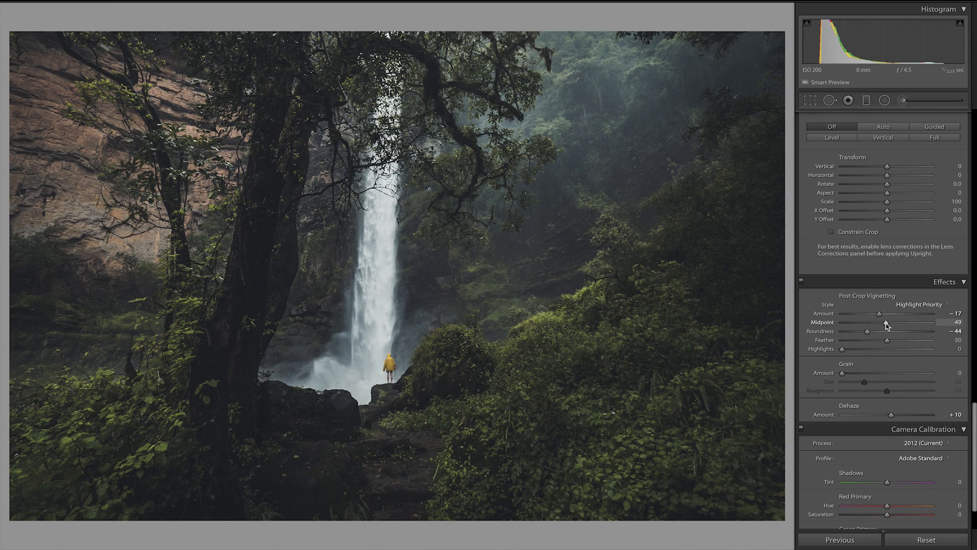
Brighten the photo with Exposure +0.75, and set Highlights to −100 and Vibrance to −14.
{"action": "scroll", "coordinate": [886, 326], "scroll_direction": "up", "scroll_amount": 10}
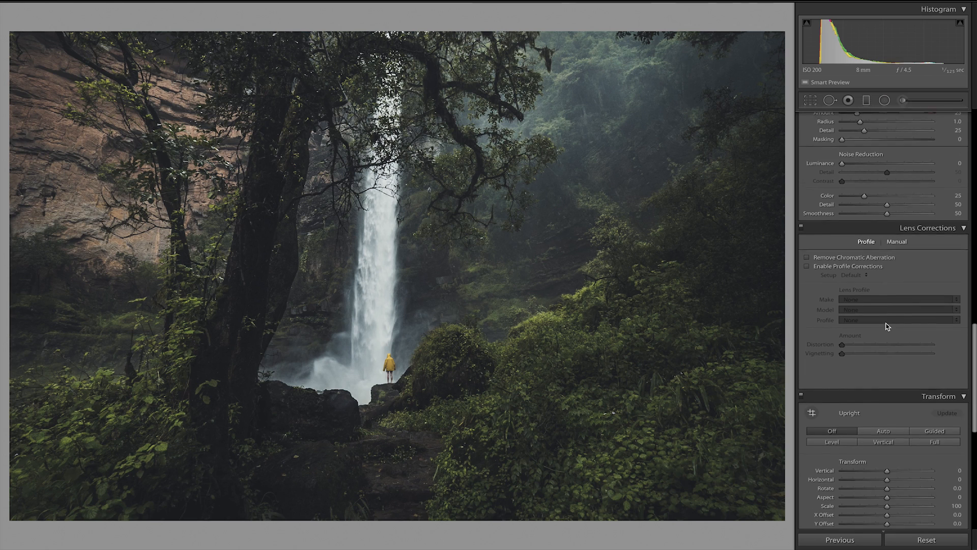
{"action": "scroll", "coordinate": [886, 325], "scroll_direction": "up", "scroll_amount": 12}
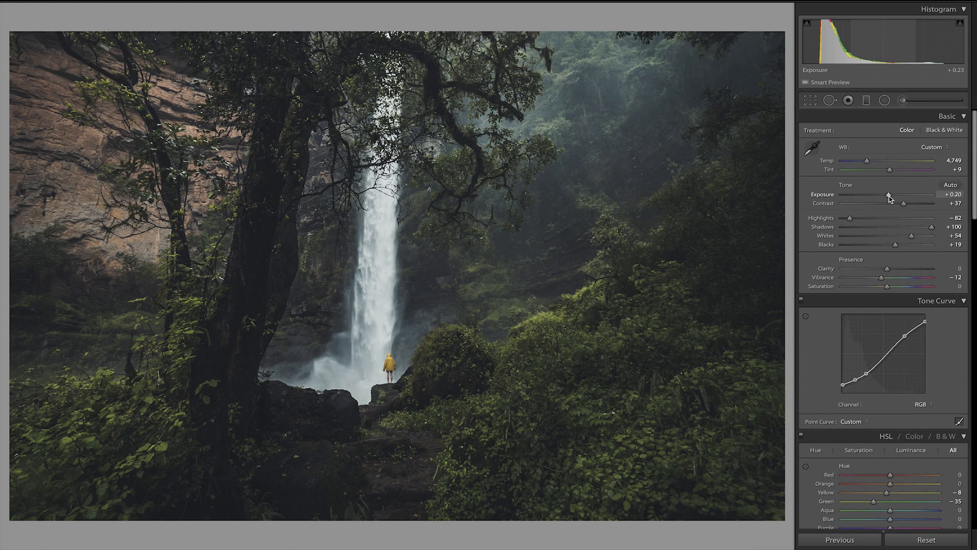
{"action": "left_click_drag", "start_coordinate": [890, 197], "coordinate": [892, 198]}
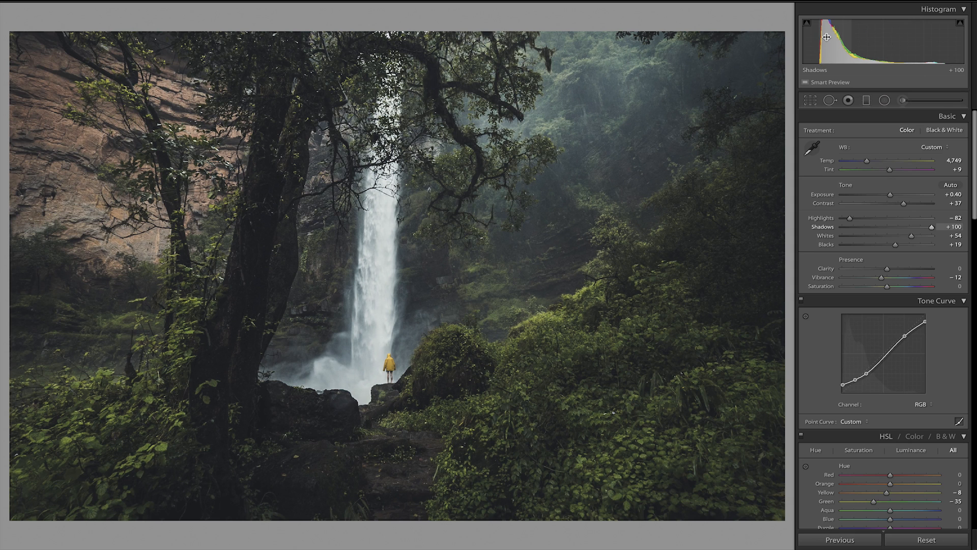
{"action": "left_click_drag", "start_coordinate": [890, 195], "coordinate": [894, 197]}
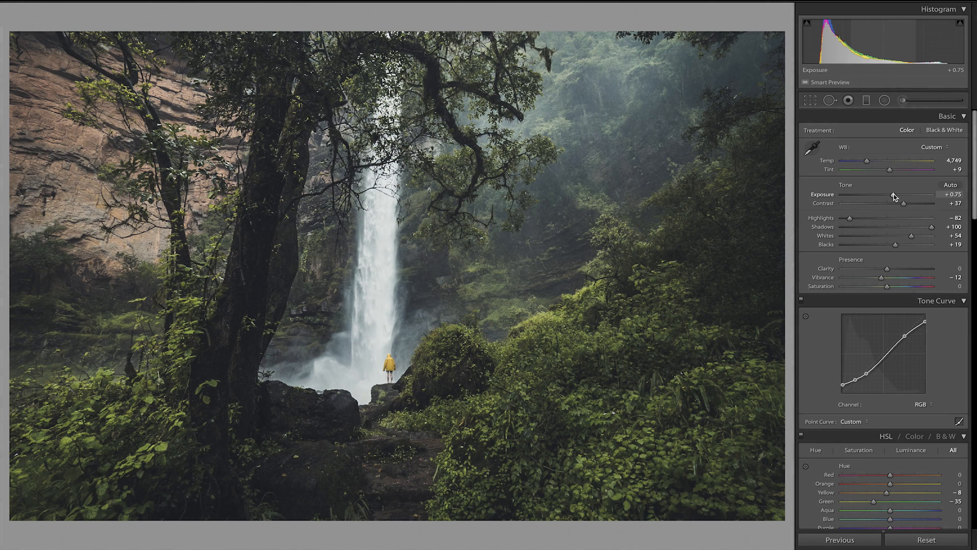
{"action": "left_click_drag", "start_coordinate": [849, 219], "coordinate": [840, 219]}
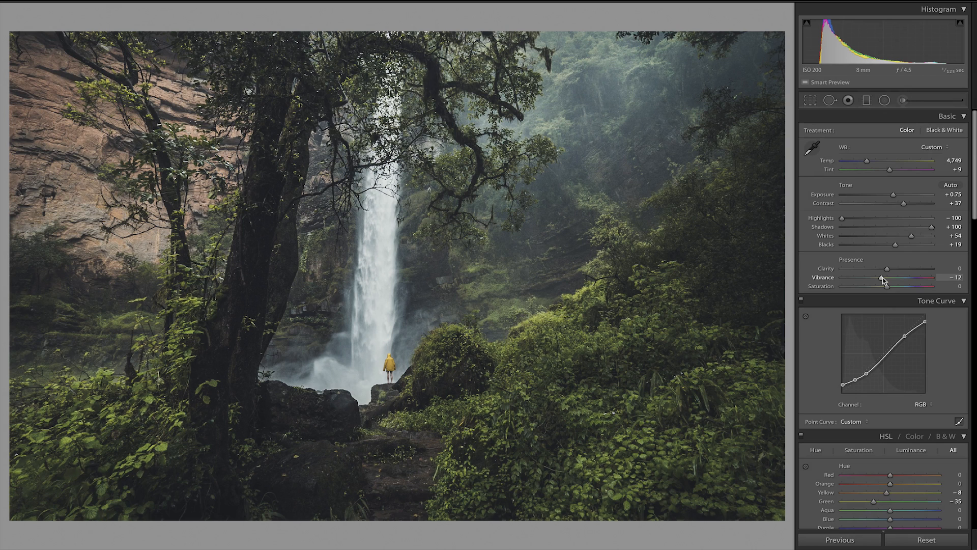
{"action": "left_click_drag", "start_coordinate": [882, 279], "coordinate": [880, 279]}
{"action": "scroll", "coordinate": [888, 331], "scroll_direction": "down", "scroll_amount": 1}
{"action": "scroll", "coordinate": [887, 331], "scroll_direction": "down", "scroll_amount": 10}
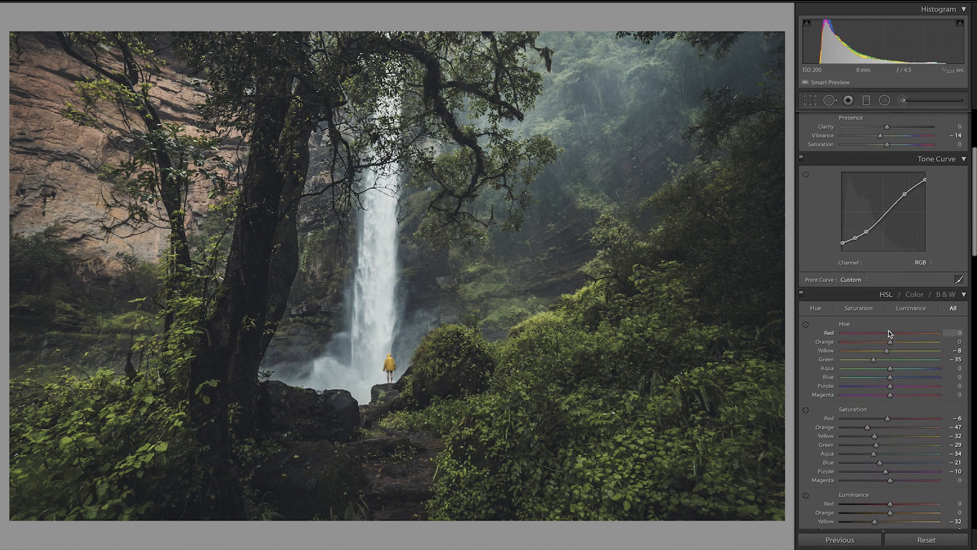
Set Vibrance to −5 and Saturation to −12, and set the HSL luminance of Orange to −19 and Green to +5.
{"action": "scroll", "coordinate": [889, 334], "scroll_direction": "up", "scroll_amount": 7}
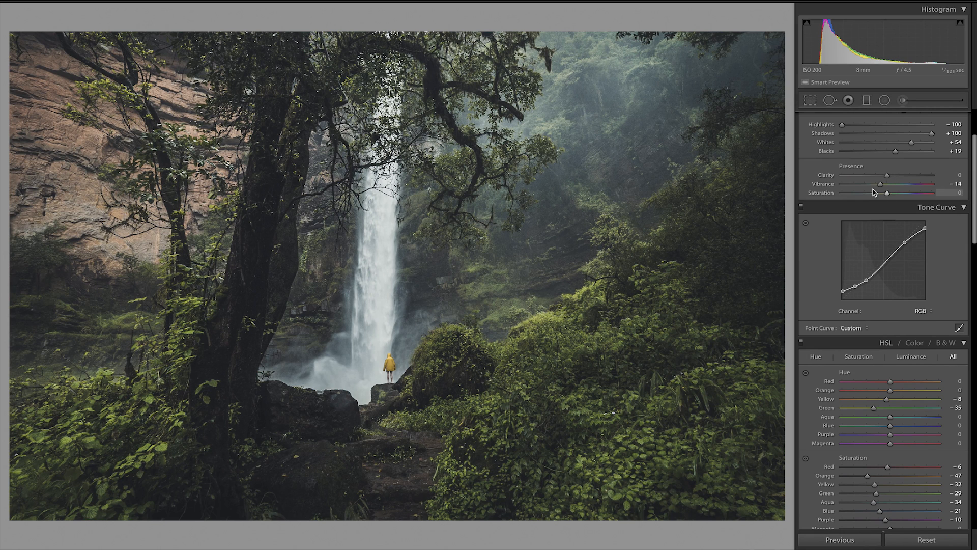
{"action": "mouse_move", "coordinate": [877, 188]}
{"action": "left_mouse_down"}
{"action": "mouse_move", "coordinate": [888, 186]}
{"action": "mouse_move", "coordinate": [869, 194]}
{"action": "mouse_move", "coordinate": [890, 194]}
{"action": "mouse_move", "coordinate": [856, 187]}
{"action": "mouse_move", "coordinate": [884, 186]}
{"action": "mouse_move", "coordinate": [881, 196]}
{"action": "left_mouse_up"}
{"action": "scroll", "coordinate": [882, 254], "scroll_direction": "down", "scroll_amount": 5}
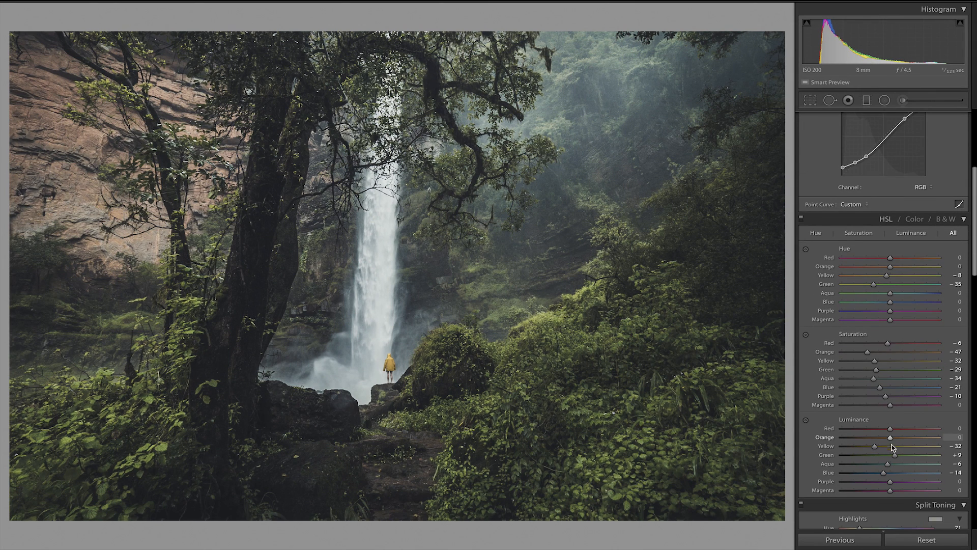
{"action": "mouse_move", "coordinate": [893, 456]}
{"action": "left_mouse_down"}
{"action": "mouse_move", "coordinate": [881, 437]}
{"action": "mouse_move", "coordinate": [873, 440]}
{"action": "mouse_move", "coordinate": [883, 442]}
{"action": "left_mouse_up"}
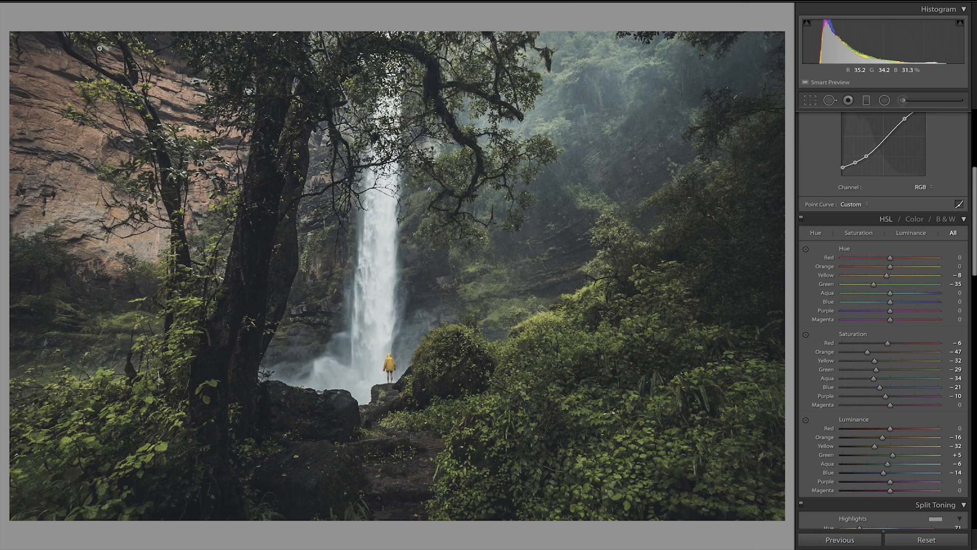
{"action": "left_click_drag", "start_coordinate": [888, 438], "coordinate": [882, 438]}
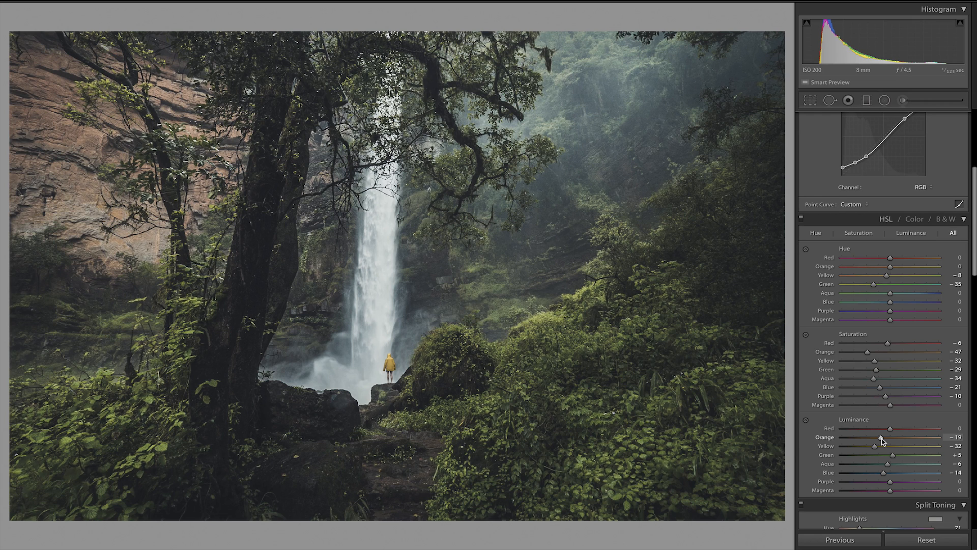
Start an Adjustment Brush mask at the foot of the dirt path, with its overlay shown and Shadows and Saturation reset to 0.
{"action": "scroll", "coordinate": [885, 326], "scroll_direction": "up", "scroll_amount": 6}
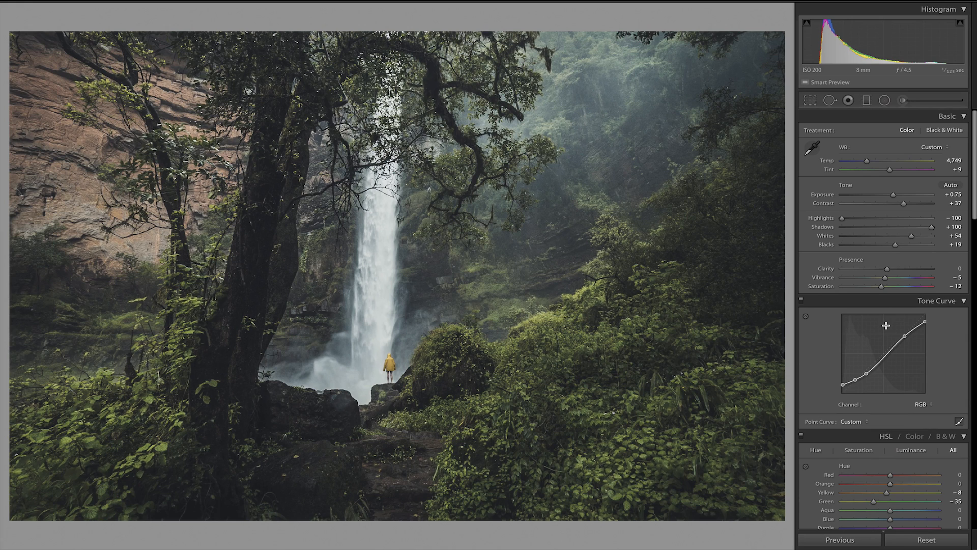
{"action": "left_click", "coordinate": [902, 100]}
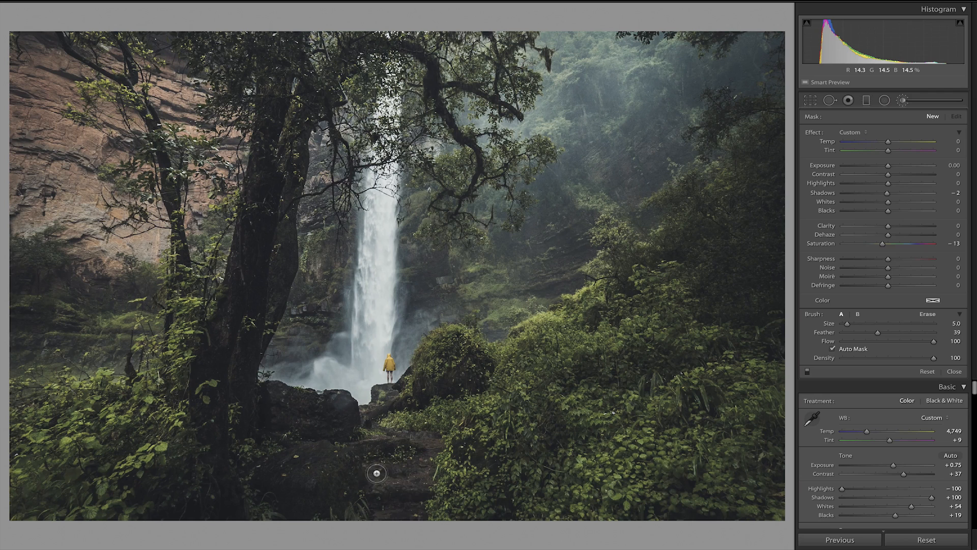
{"action": "left_click_drag", "start_coordinate": [399, 515], "coordinate": [405, 481]}
{"action": "key", "text": "t"}
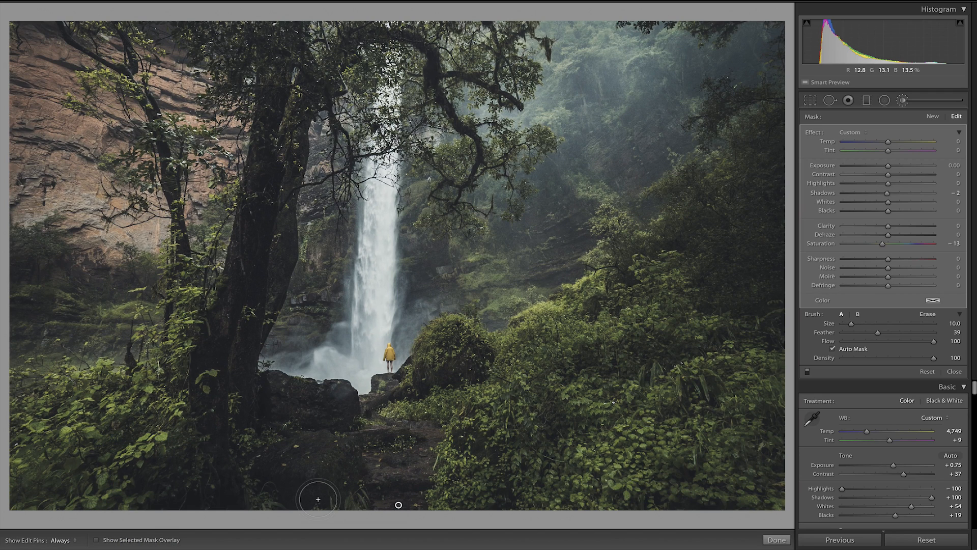
{"action": "left_click", "coordinate": [95, 540]}
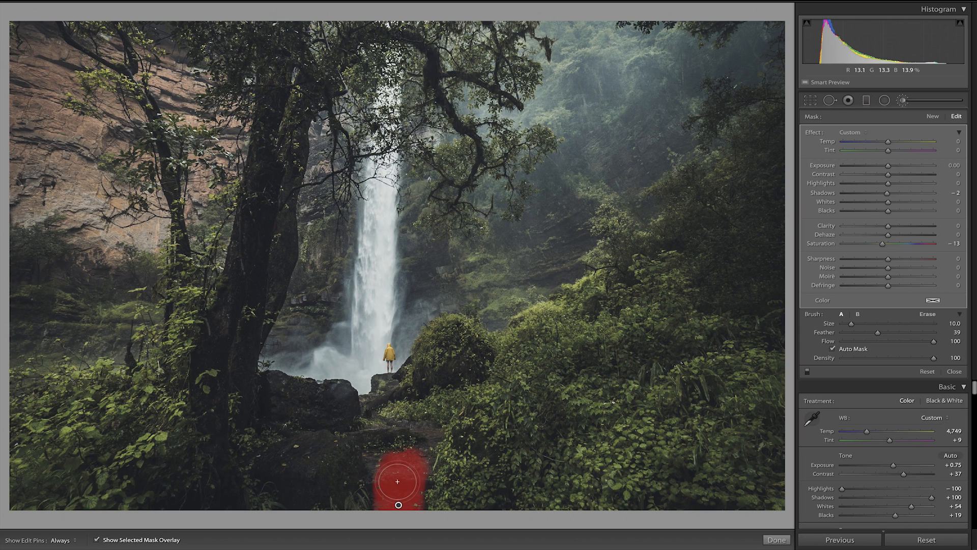
{"action": "scroll", "coordinate": [397, 481], "scroll_direction": "down", "scroll_amount": 3}
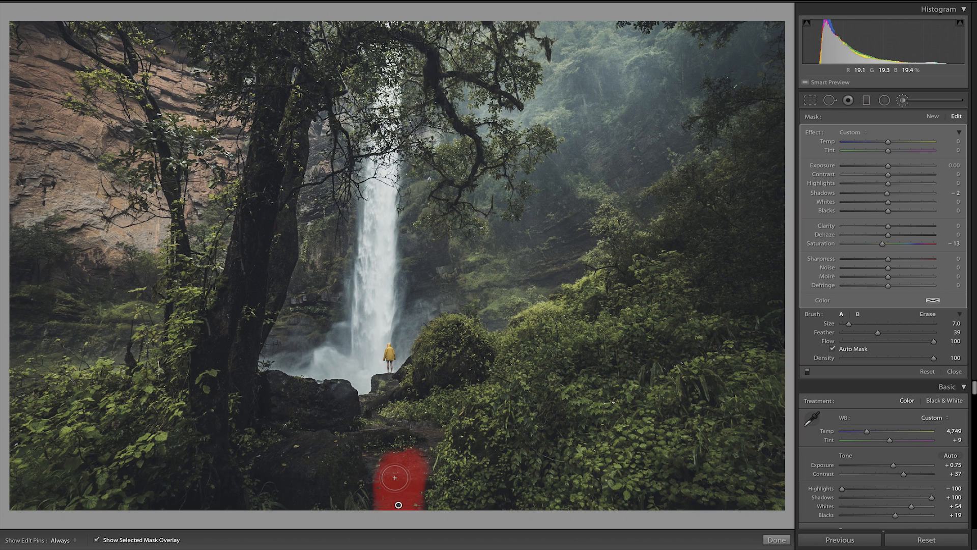
{"action": "double_click", "coordinate": [883, 244]}
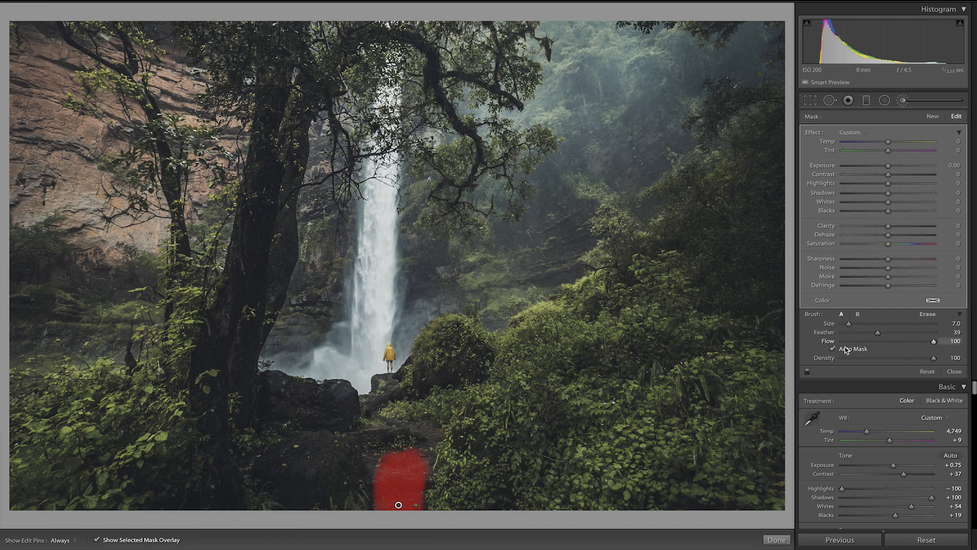
Extend the brush mask over the whole dirt path up to the rock beneath the figure, and hide the mask overlay.
{"action": "key", "text": "h"}
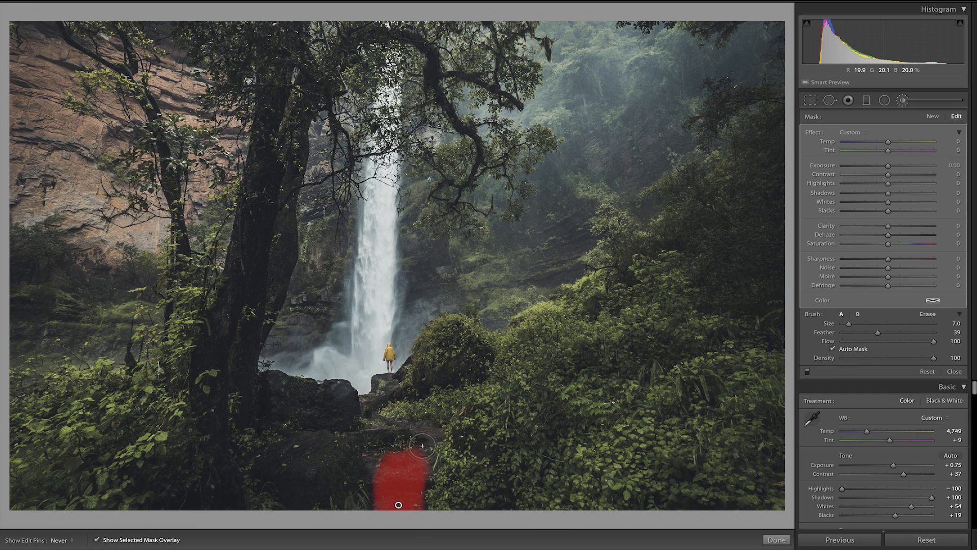
{"action": "left_click_drag", "start_coordinate": [422, 446], "coordinate": [430, 433]}
{"action": "mouse_move", "coordinate": [381, 467]}
{"action": "left_mouse_down"}
{"action": "mouse_move", "coordinate": [391, 488]}
{"action": "mouse_move", "coordinate": [383, 505]}
{"action": "mouse_move", "coordinate": [379, 490]}
{"action": "mouse_move", "coordinate": [402, 509]}
{"action": "mouse_move", "coordinate": [429, 469]}
{"action": "mouse_move", "coordinate": [404, 497]}
{"action": "mouse_move", "coordinate": [417, 512]}
{"action": "mouse_move", "coordinate": [379, 504]}
{"action": "left_mouse_up"}
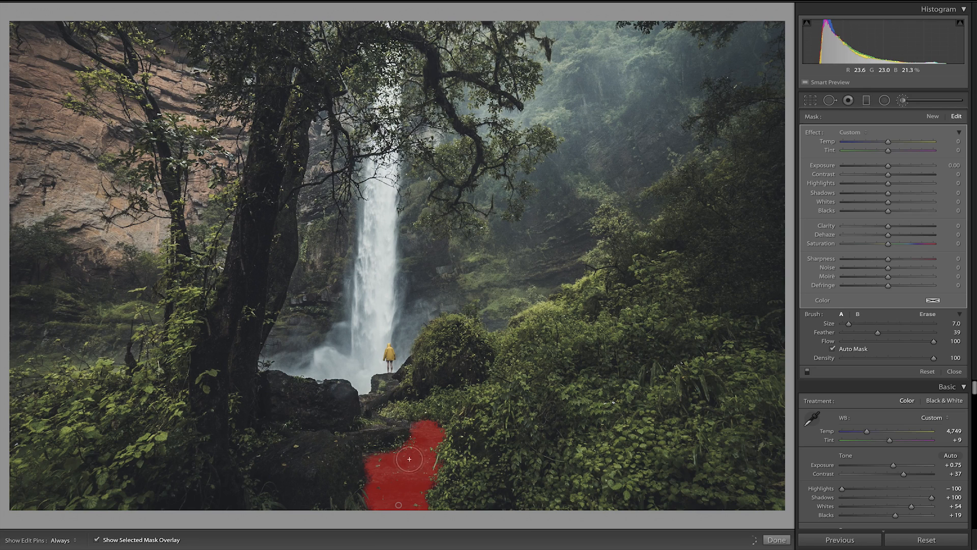
{"action": "scroll", "coordinate": [419, 444], "scroll_direction": "down", "scroll_amount": 2}
{"action": "mouse_move", "coordinate": [392, 420]}
{"action": "left_mouse_down"}
{"action": "mouse_move", "coordinate": [417, 425]}
{"action": "mouse_move", "coordinate": [368, 401]}
{"action": "mouse_move", "coordinate": [382, 396]}
{"action": "mouse_move", "coordinate": [367, 417]}
{"action": "mouse_move", "coordinate": [424, 437]}
{"action": "mouse_move", "coordinate": [399, 458]}
{"action": "mouse_move", "coordinate": [380, 498]}
{"action": "left_mouse_up"}
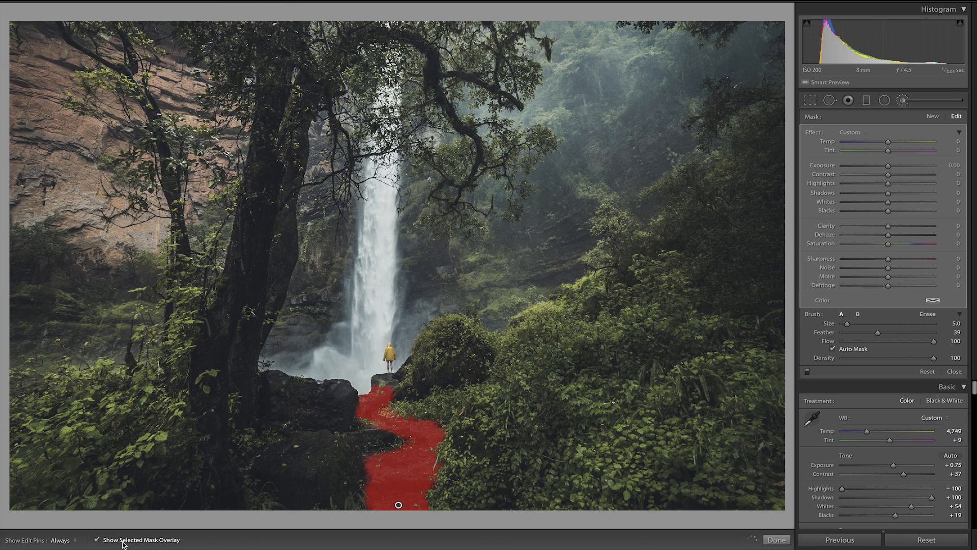
{"action": "left_click", "coordinate": [96, 540]}
Set the path mask to Temp 21, Tint −7, Exposure 0.18, Contrast −19, Highlights −7 and Shadows 14.
{"action": "left_click_drag", "start_coordinate": [888, 165], "coordinate": [891, 166]}
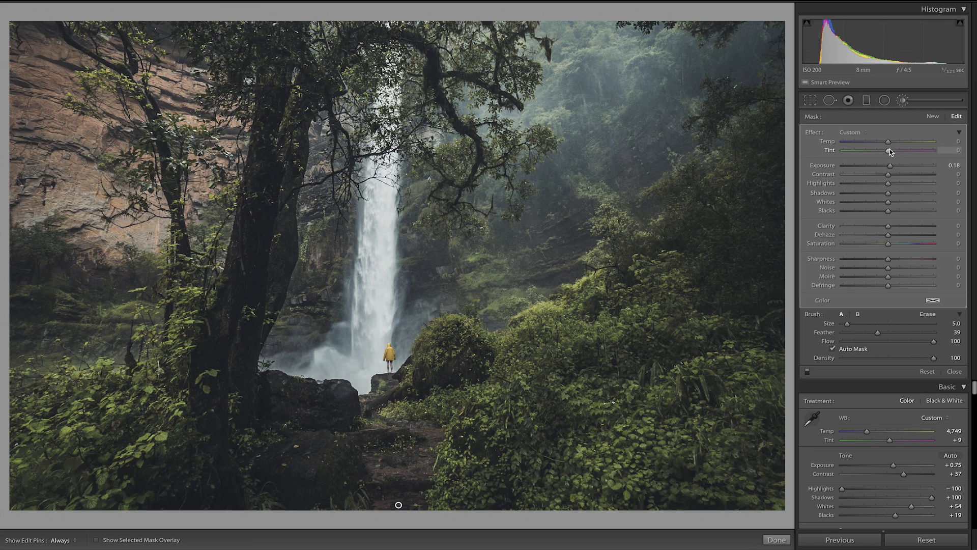
{"action": "mouse_move", "coordinate": [889, 152]}
{"action": "left_mouse_down"}
{"action": "mouse_move", "coordinate": [879, 144]}
{"action": "mouse_move", "coordinate": [904, 146]}
{"action": "mouse_move", "coordinate": [896, 146]}
{"action": "left_mouse_up"}
{"action": "left_click_drag", "start_coordinate": [899, 145], "coordinate": [897, 145]}
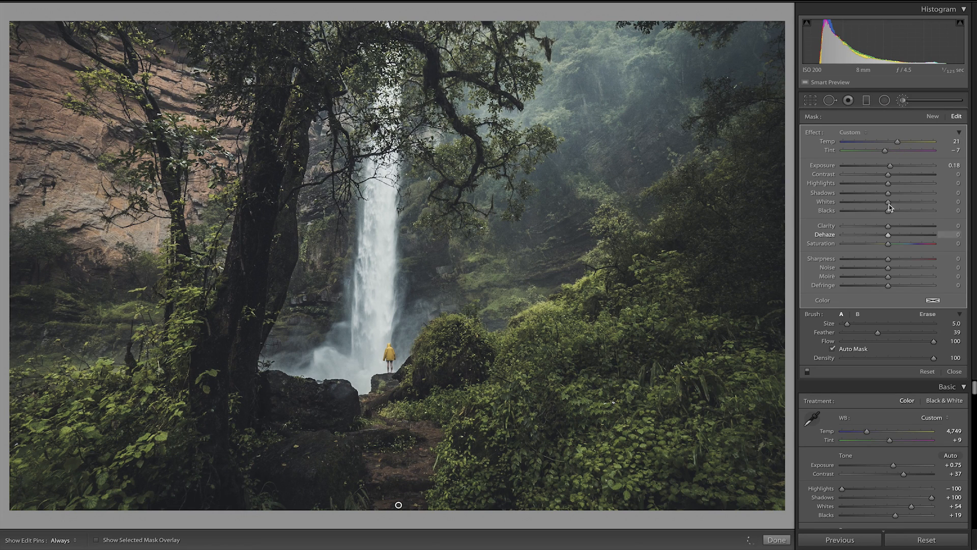
{"action": "mouse_move", "coordinate": [888, 194]}
{"action": "left_mouse_down"}
{"action": "mouse_move", "coordinate": [897, 195]}
{"action": "mouse_move", "coordinate": [884, 183]}
{"action": "left_mouse_up"}
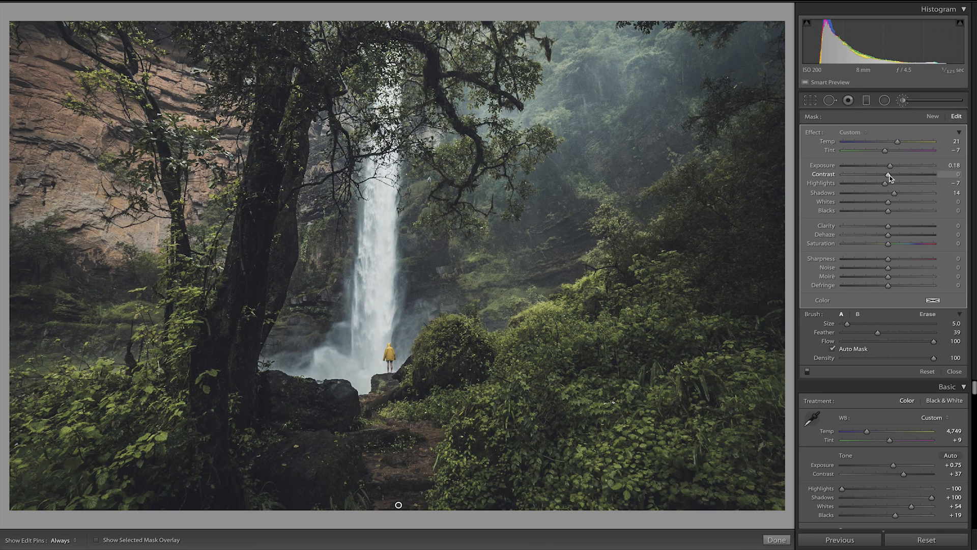
{"action": "left_click", "coordinate": [894, 175]}
{"action": "left_click", "coordinate": [879, 176]}
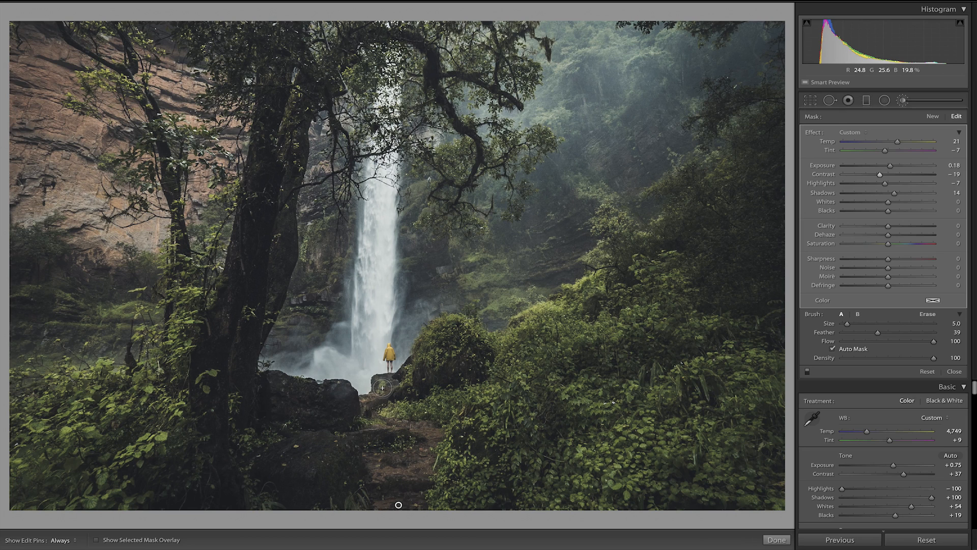
Erase the path mask's spill around the rocks at the far end of the path, and finish this mask.
{"action": "key", "text": "alt"}
{"action": "scroll", "coordinate": [375, 381], "scroll_direction": "down", "scroll_amount": 8}
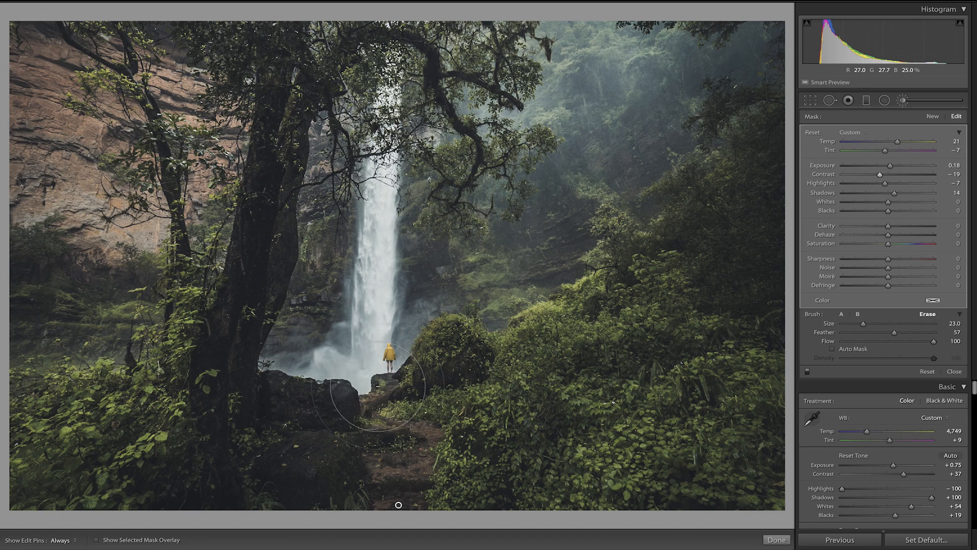
{"action": "scroll", "coordinate": [377, 386], "scroll_direction": "down", "scroll_amount": 3}
{"action": "key", "text": "h"}
{"action": "left_click_drag", "start_coordinate": [354, 403], "coordinate": [393, 393]}
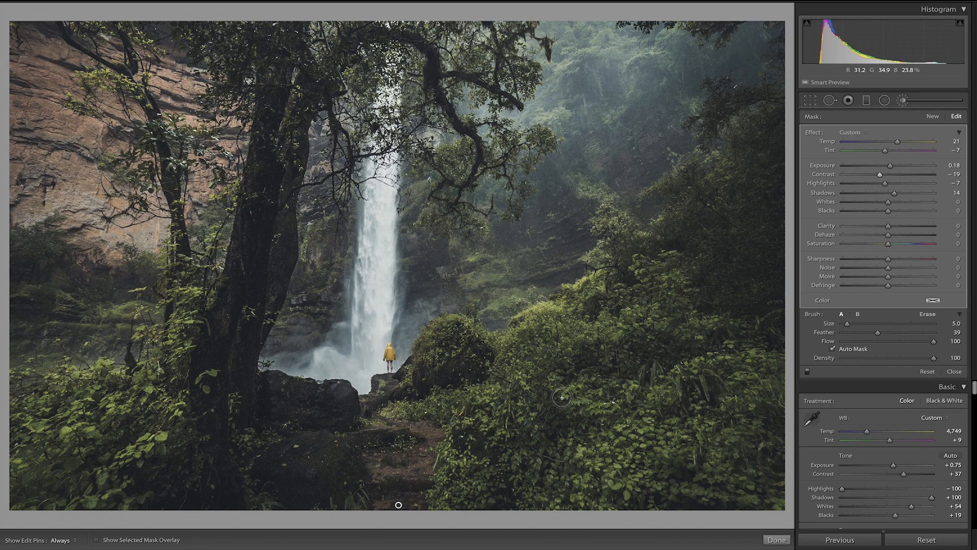
{"action": "key", "text": "Return"}
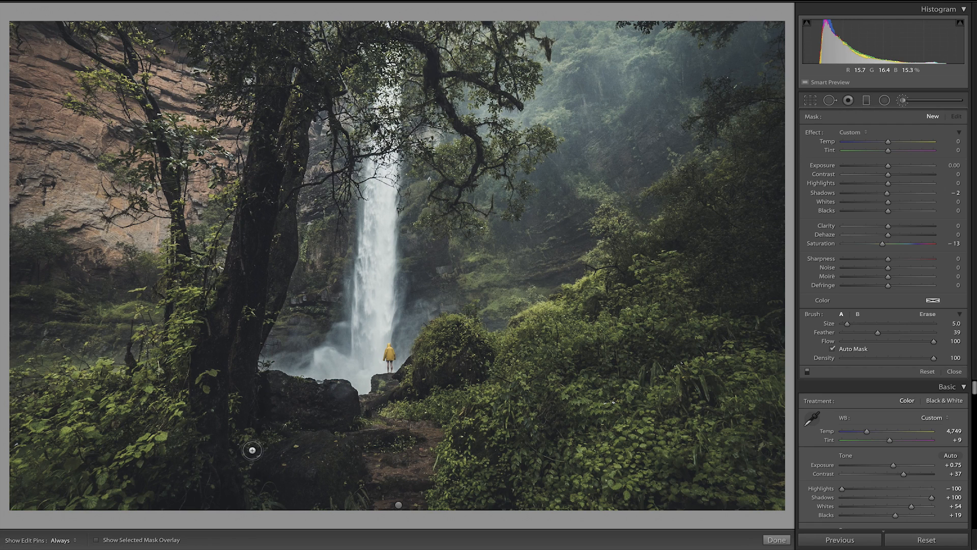
Paint a new size 12 brush mask over the dark rocks between the tree trunk and the path, checking it with the overlay.
{"action": "scroll", "coordinate": [296, 120], "scroll_direction": "up", "scroll_amount": 7}
{"action": "key", "text": "h"}
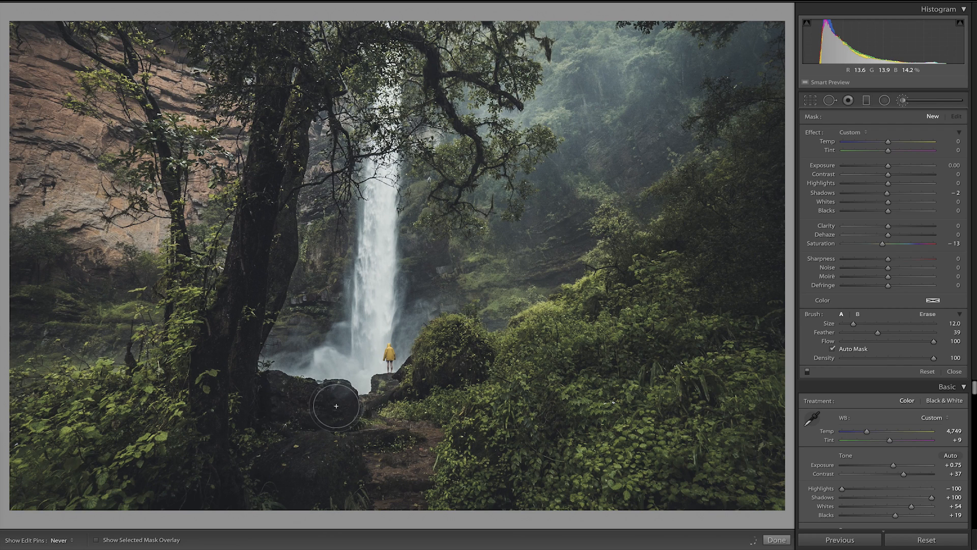
{"action": "key", "text": "h"}
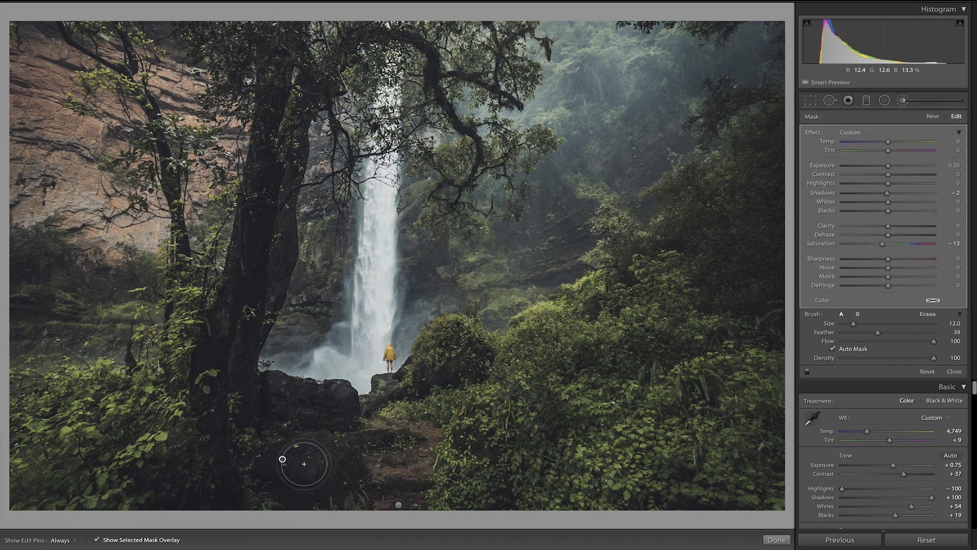
{"action": "key", "text": "h"}
{"action": "mouse_move", "coordinate": [275, 479]}
{"action": "left_mouse_down"}
{"action": "mouse_move", "coordinate": [258, 466]}
{"action": "mouse_move", "coordinate": [268, 387]}
{"action": "mouse_move", "coordinate": [323, 421]}
{"action": "mouse_move", "coordinate": [311, 454]}
{"action": "mouse_move", "coordinate": [317, 487]}
{"action": "mouse_move", "coordinate": [348, 478]}
{"action": "mouse_move", "coordinate": [323, 444]}
{"action": "left_mouse_up"}
{"action": "key", "text": "h"}
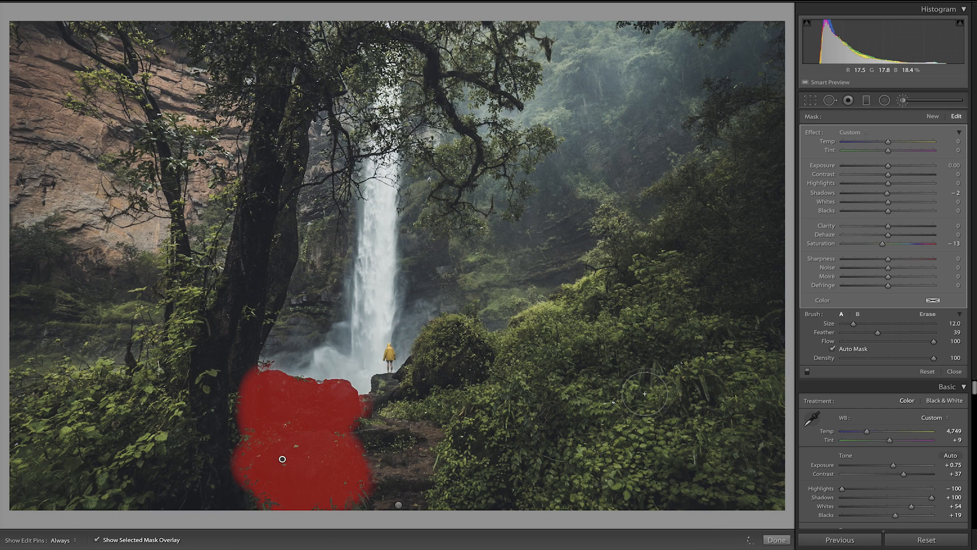
{"action": "left_click", "coordinate": [96, 539]}
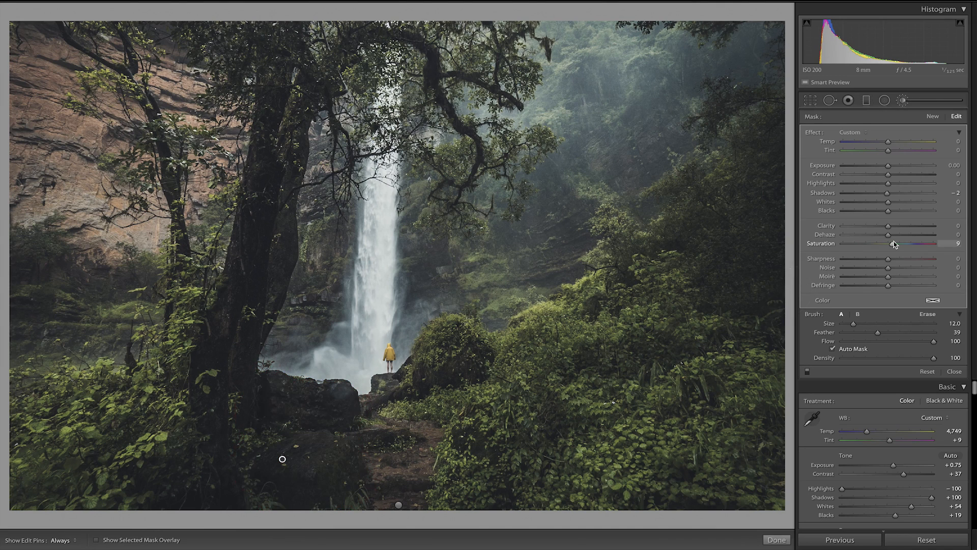
Set the rock mask to Exposure 0.21, Contrast −11, Highlights −3, Shadows 8 and Saturation 9, and close the brush.
{"action": "left_click", "coordinate": [893, 243]}
{"action": "mouse_move", "coordinate": [889, 168]}
{"action": "left_mouse_down"}
{"action": "mouse_move", "coordinate": [868, 175]}
{"action": "mouse_move", "coordinate": [899, 175]}
{"action": "mouse_move", "coordinate": [881, 175]}
{"action": "left_mouse_up"}
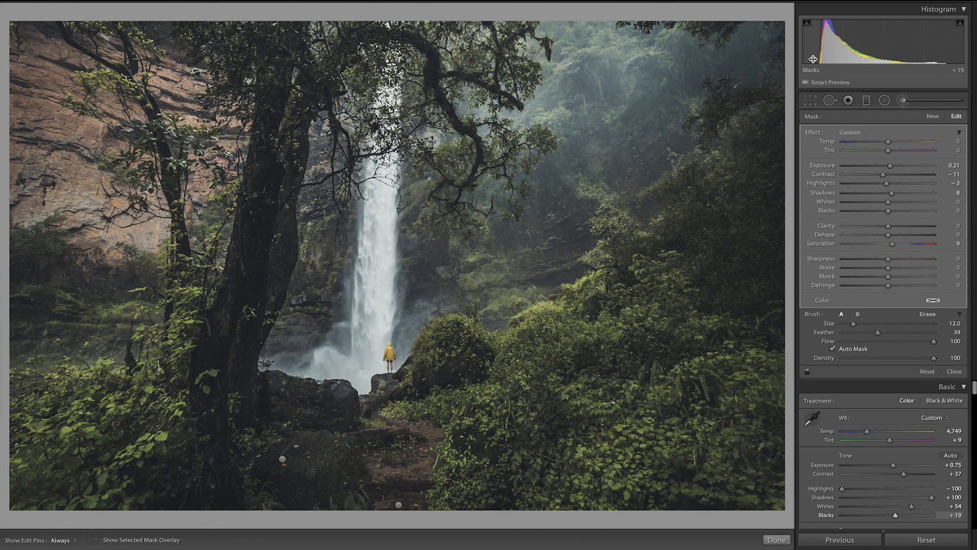
{"action": "key", "text": "k"}
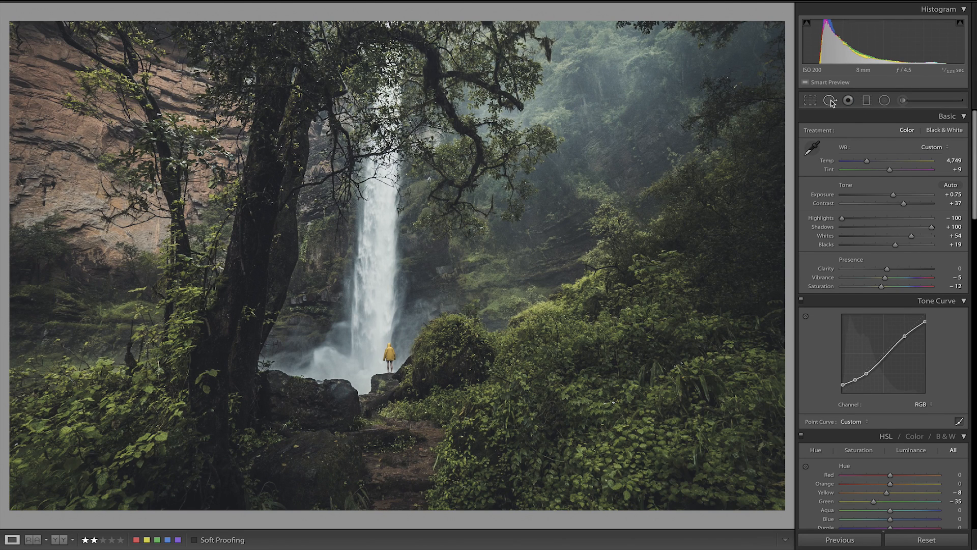
Add a large radial filter over the reddish cliff face with Temp −8, Tint −29 and Saturation −22.
{"action": "left_click", "coordinate": [884, 100]}
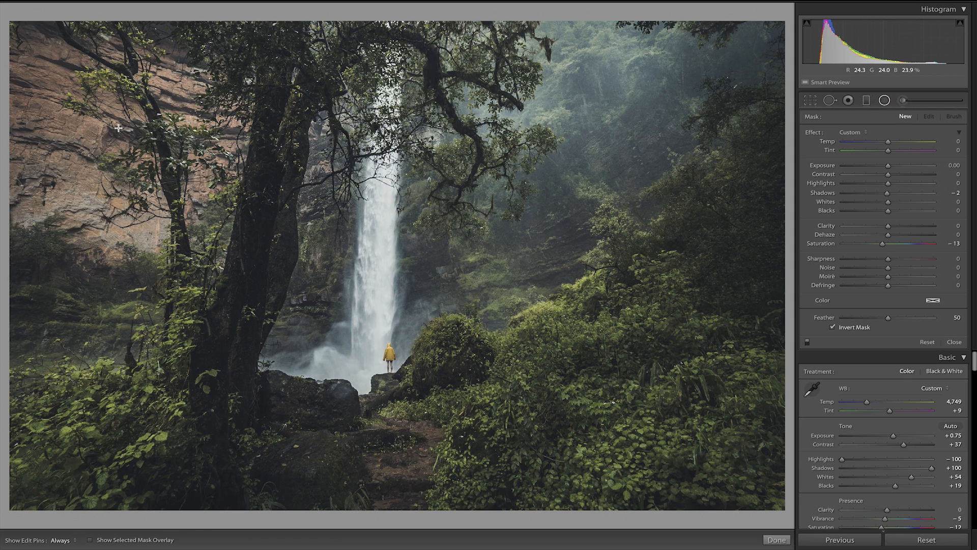
{"action": "left_click_drag", "start_coordinate": [120, 127], "coordinate": [294, 278]}
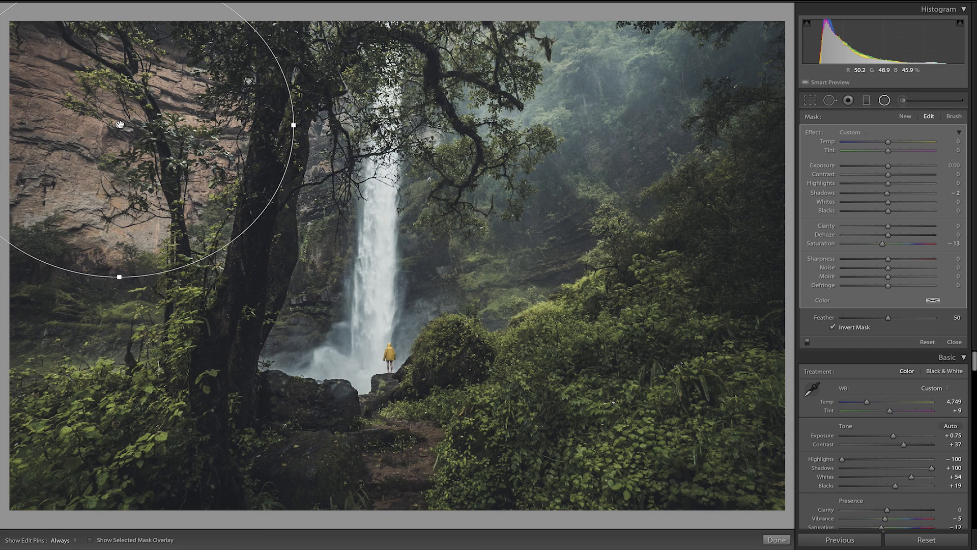
{"action": "mouse_move", "coordinate": [120, 125]}
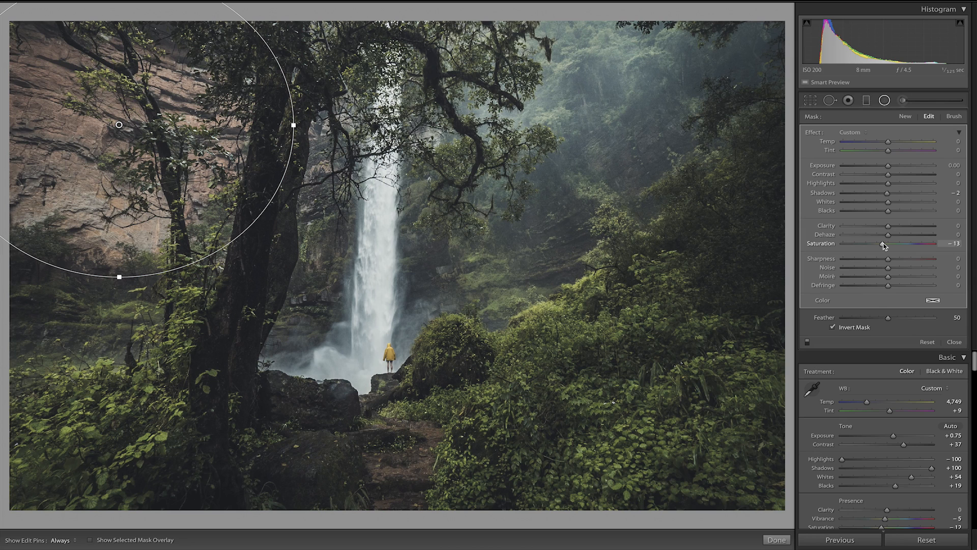
{"action": "left_click_drag", "start_coordinate": [883, 243], "coordinate": [888, 243]}
{"action": "mouse_move", "coordinate": [888, 141]}
{"action": "left_mouse_down"}
{"action": "mouse_move", "coordinate": [879, 141]}
{"action": "mouse_move", "coordinate": [899, 142]}
{"action": "mouse_move", "coordinate": [879, 152]}
{"action": "mouse_move", "coordinate": [880, 143]}
{"action": "left_mouse_up"}
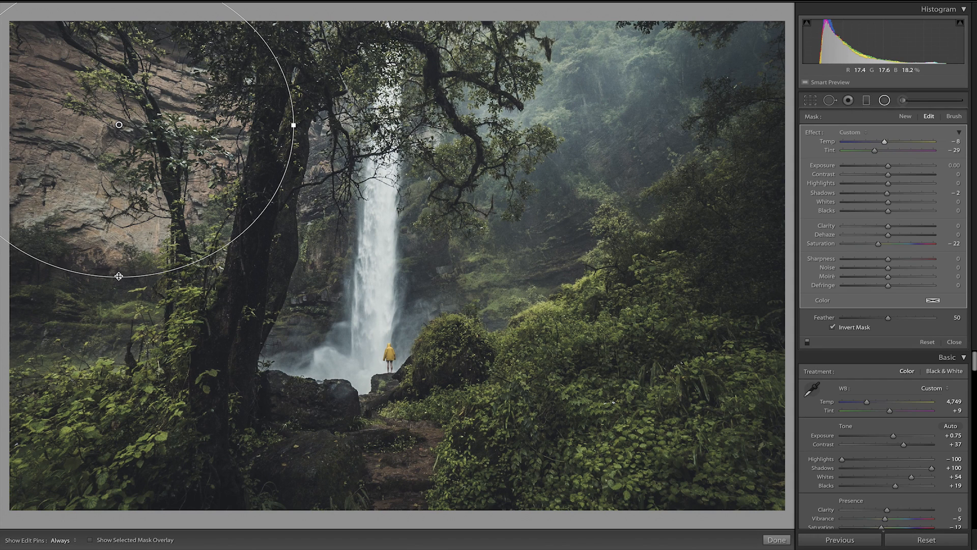
Enlarge the cliff's radial filter and shift it slightly downward, and refine it with Temp −13, Contrast 18 and a small Exposure adjustment.
{"action": "left_click_drag", "start_coordinate": [119, 277], "coordinate": [118, 290]}
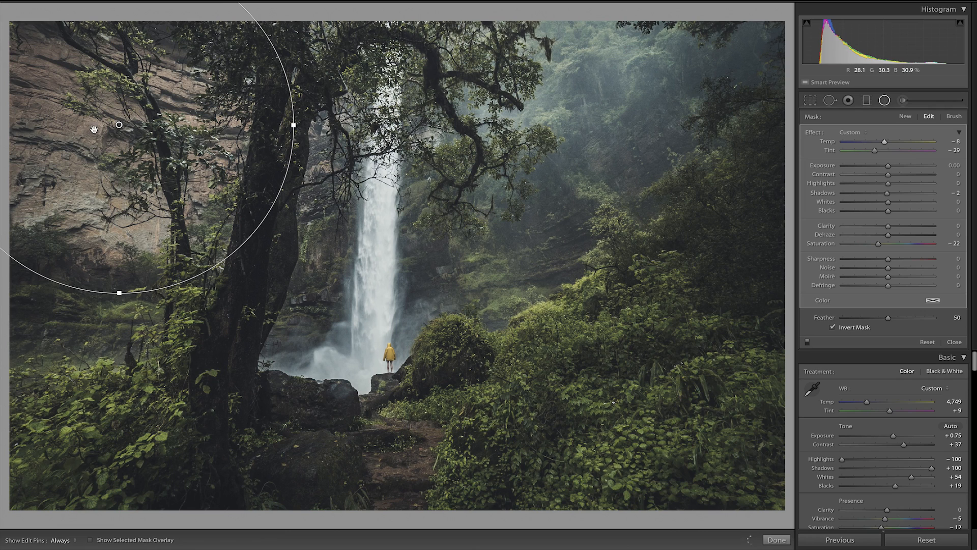
{"action": "left_click_drag", "start_coordinate": [120, 124], "coordinate": [121, 133]}
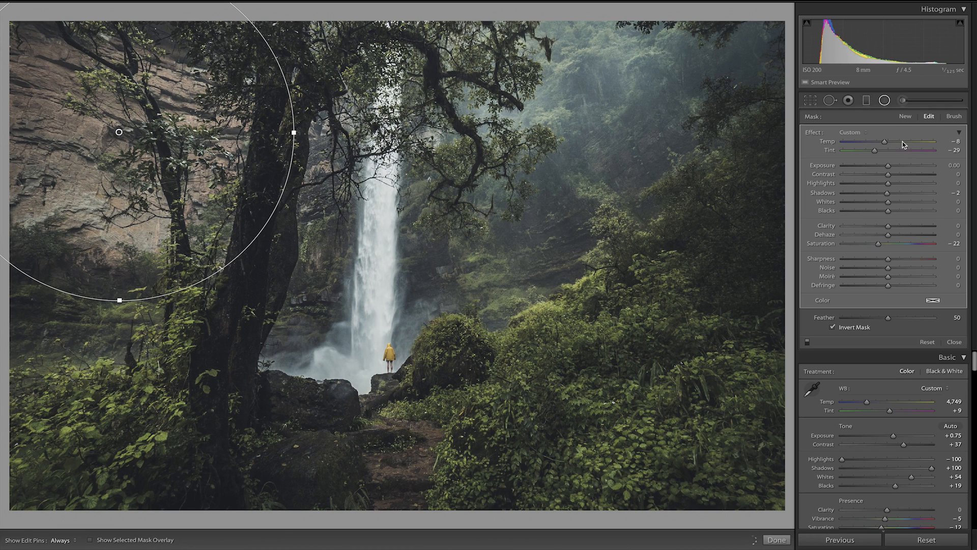
{"action": "left_click_drag", "start_coordinate": [885, 142], "coordinate": [880, 144]}
{"action": "left_click_drag", "start_coordinate": [898, 176], "coordinate": [887, 168]}
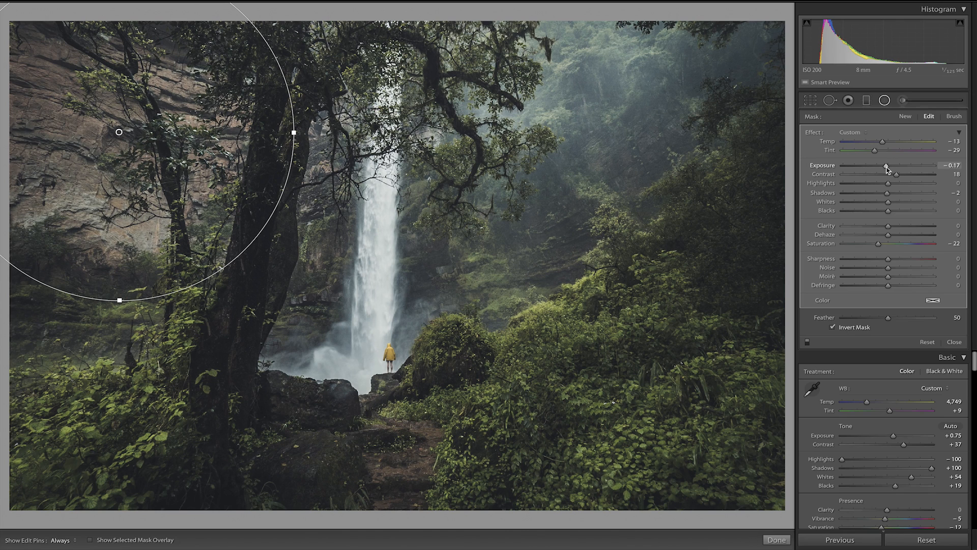
{"action": "left_click_drag", "start_coordinate": [887, 168], "coordinate": [888, 165]}
{"action": "key", "text": "shift+m"}
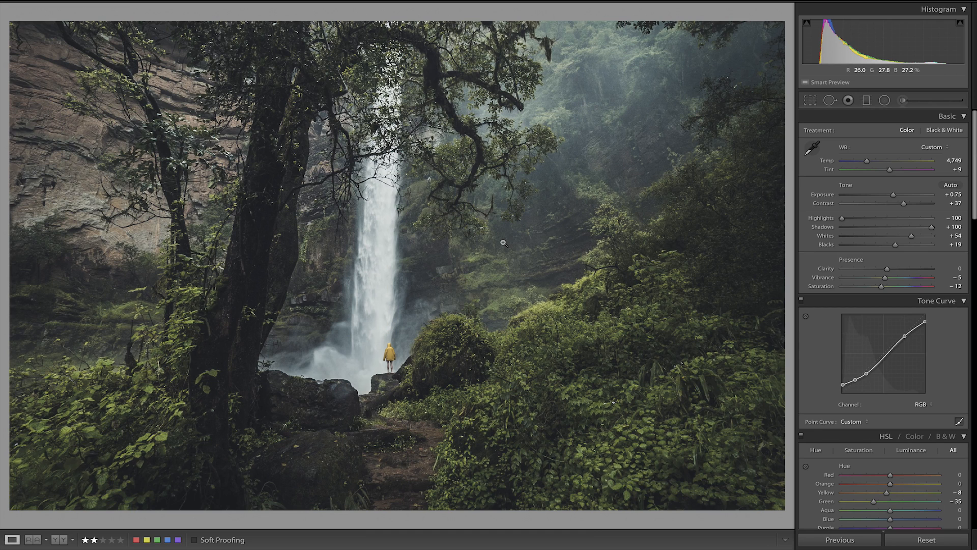
Add a diagonal graduated filter over the misty upper-right cliff, and adjust its position and feather width until it reaches the lower slope.
{"action": "key", "text": "shift"}
{"action": "left_click", "coordinate": [866, 101]}
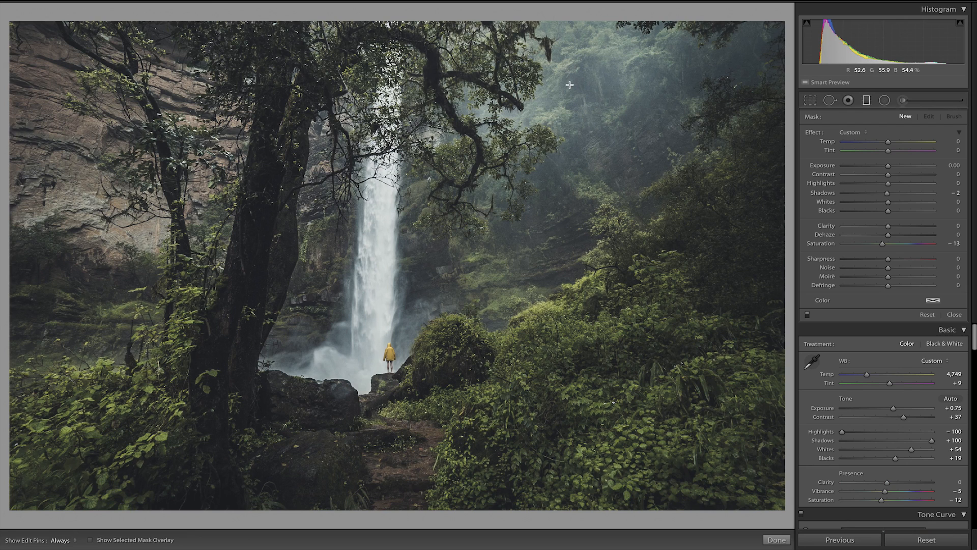
{"action": "left_click_drag", "start_coordinate": [570, 86], "coordinate": [450, 320]}
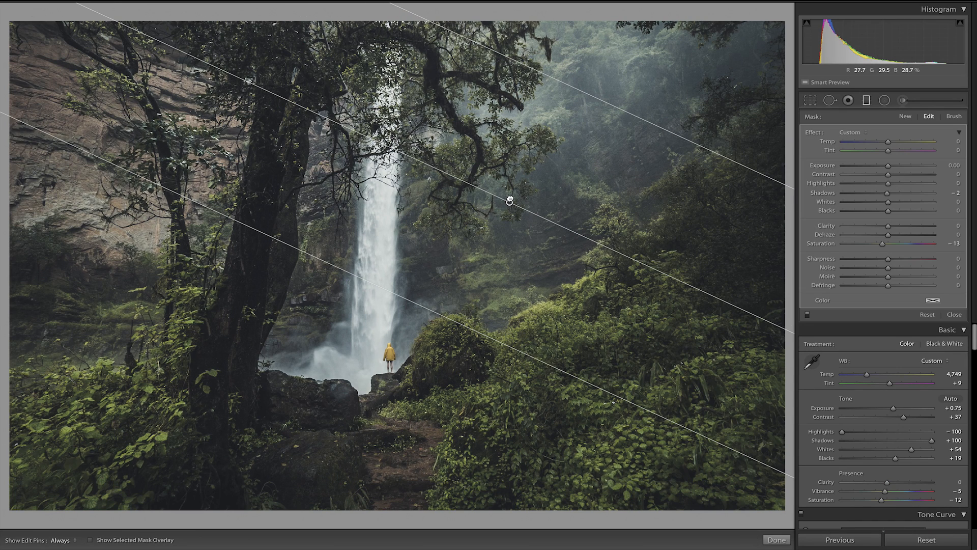
{"action": "left_click_drag", "start_coordinate": [509, 199], "coordinate": [517, 190]}
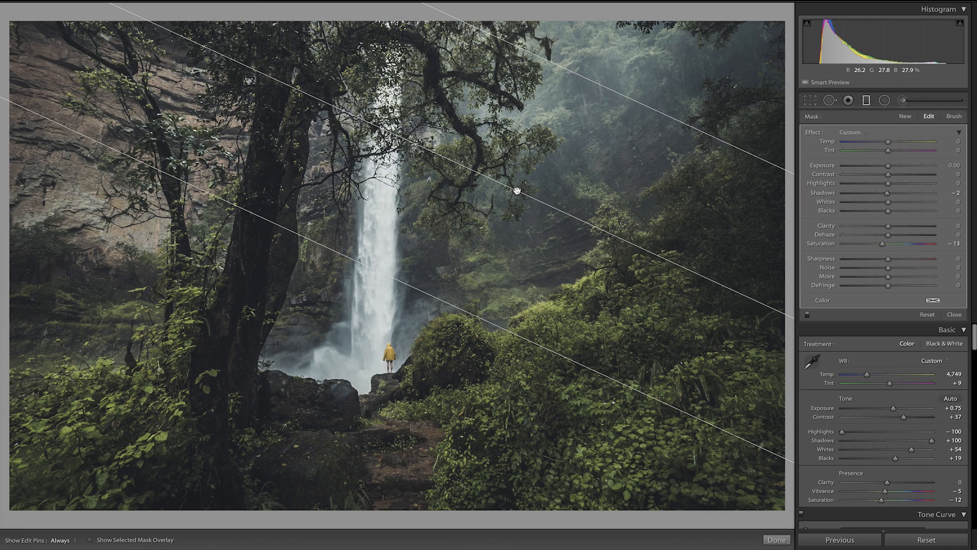
{"action": "mouse_move", "coordinate": [517, 191]}
{"action": "left_click_drag", "start_coordinate": [458, 309], "coordinate": [537, 175]}
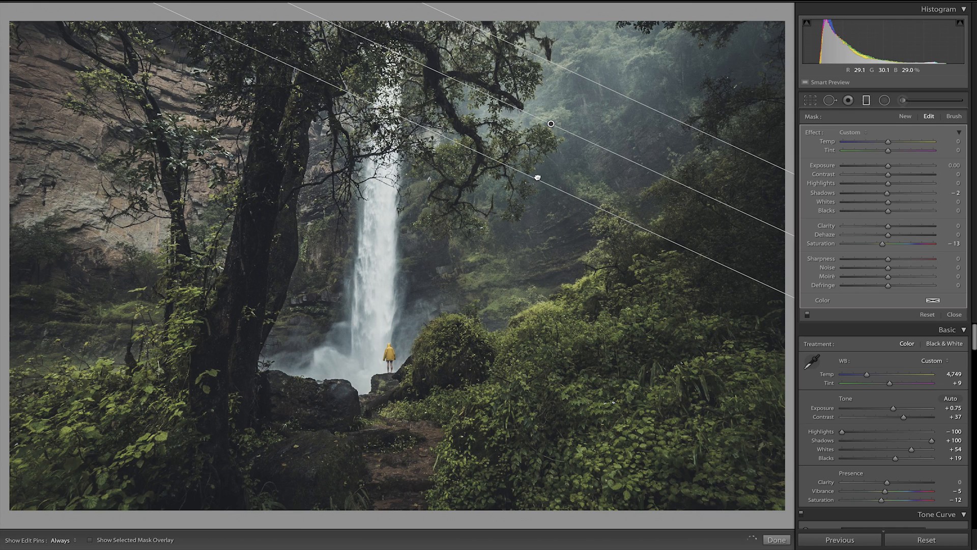
{"action": "mouse_move", "coordinate": [550, 125]}
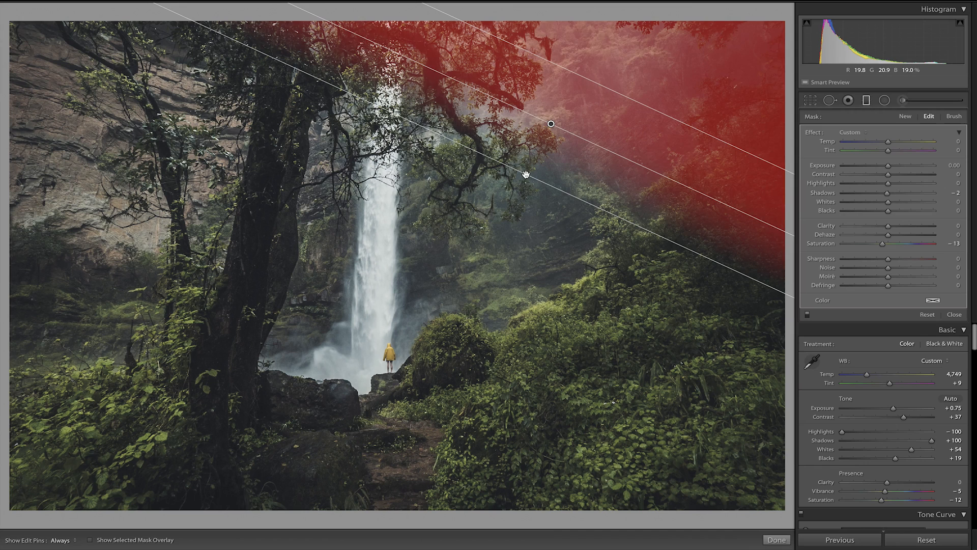
{"action": "left_click_drag", "start_coordinate": [525, 174], "coordinate": [477, 278]}
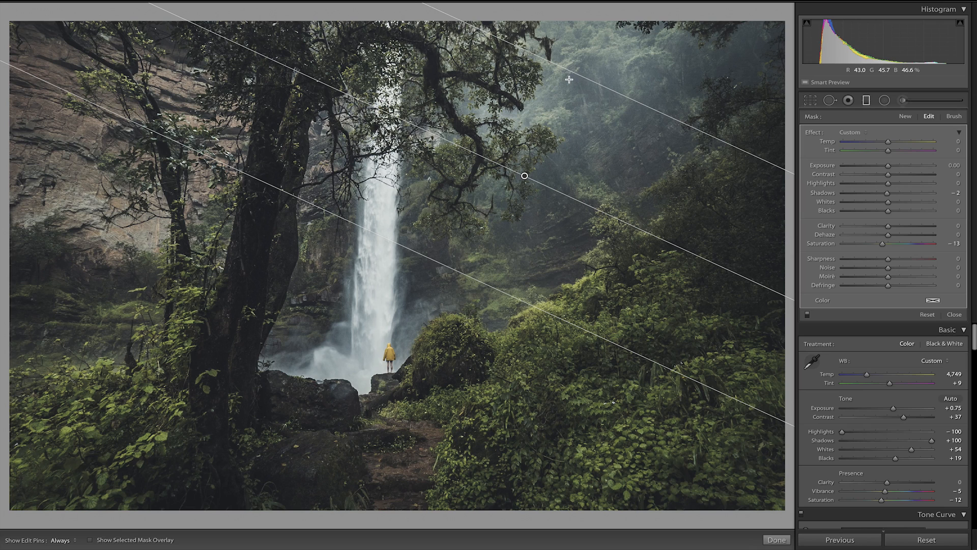
Set the graduated filter to Temp 5, Tint −27, Dehaze −13 and Saturation −16.
{"action": "double_click", "coordinate": [882, 243]}
{"action": "left_click_drag", "start_coordinate": [892, 142], "coordinate": [882, 143]}
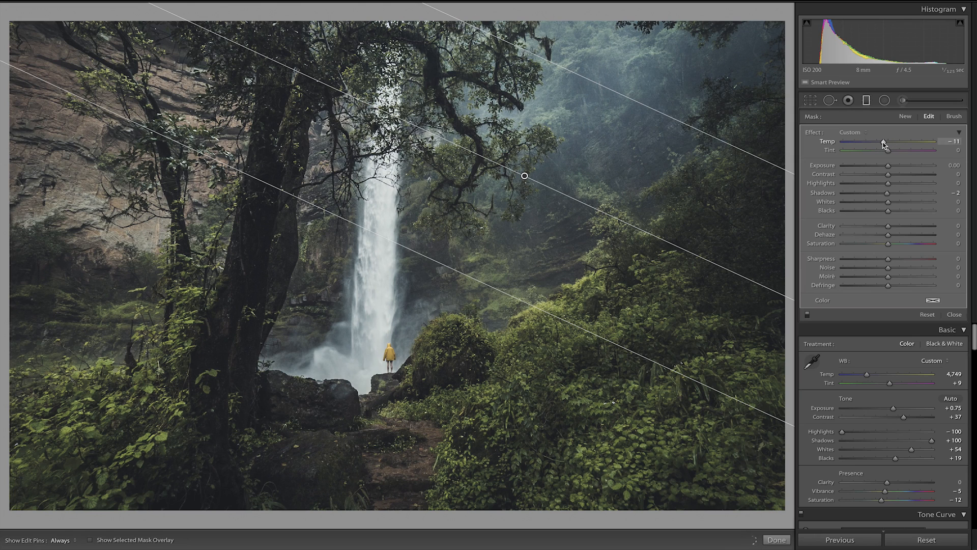
{"action": "mouse_move", "coordinate": [883, 144]}
{"action": "left_mouse_down"}
{"action": "mouse_move", "coordinate": [896, 152]}
{"action": "mouse_move", "coordinate": [869, 153]}
{"action": "left_mouse_up"}
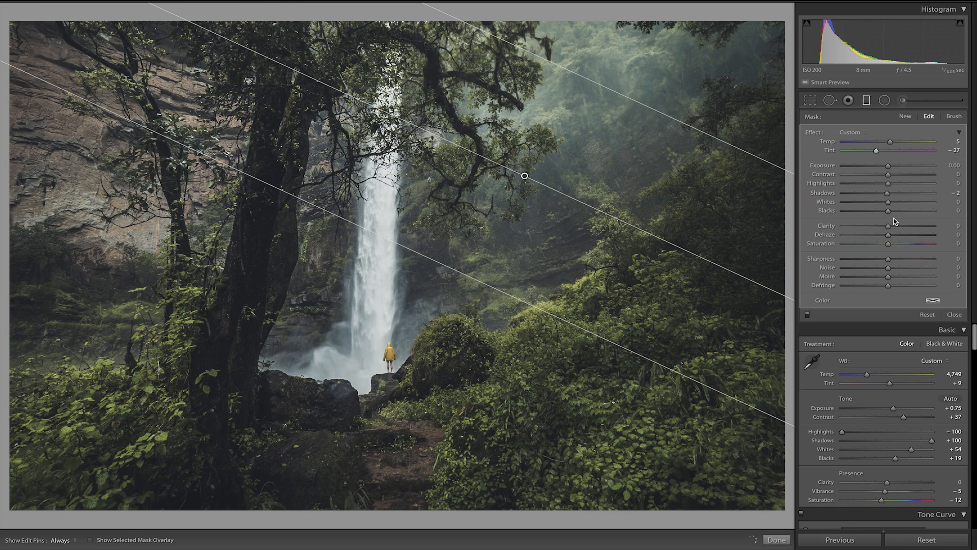
{"action": "left_click_drag", "start_coordinate": [883, 247], "coordinate": [882, 246]}
{"action": "left_click_drag", "start_coordinate": [888, 236], "coordinate": [882, 237]}
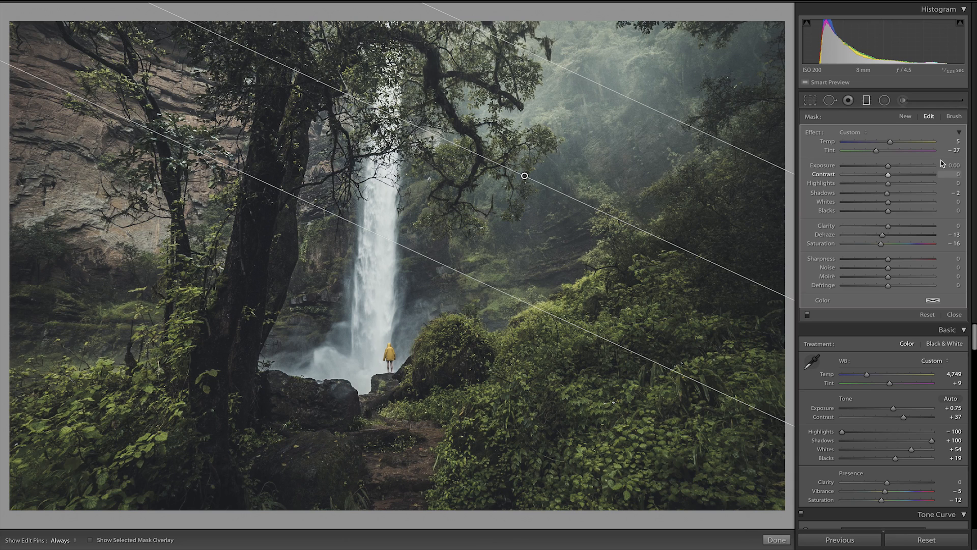
Set the graduated filter to Exposure −0.43, Contrast 23 and Shadows 19, fine-tune its Temp, and close the filter.
{"action": "left_click_drag", "start_coordinate": [887, 165], "coordinate": [899, 194]}
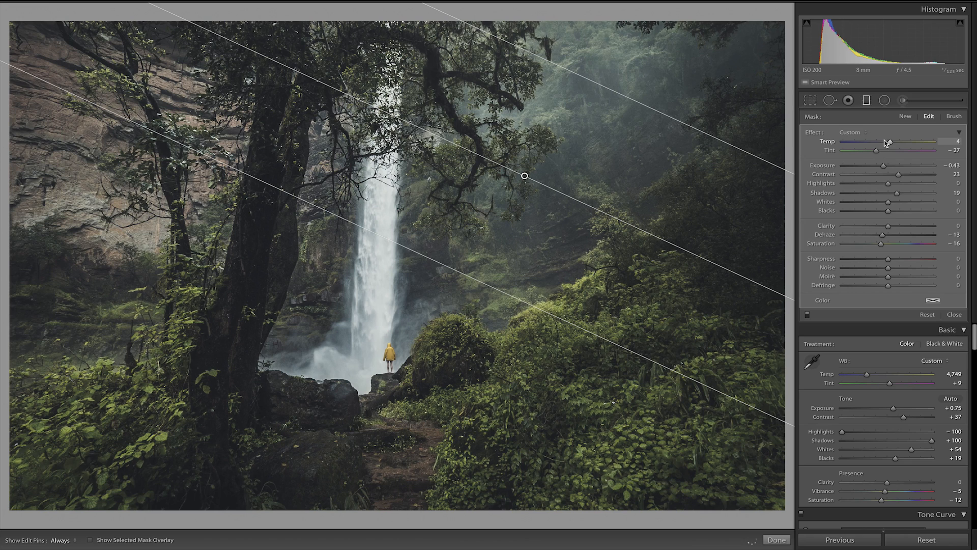
{"action": "left_click_drag", "start_coordinate": [884, 143], "coordinate": [889, 143]}
{"action": "key", "text": "m"}
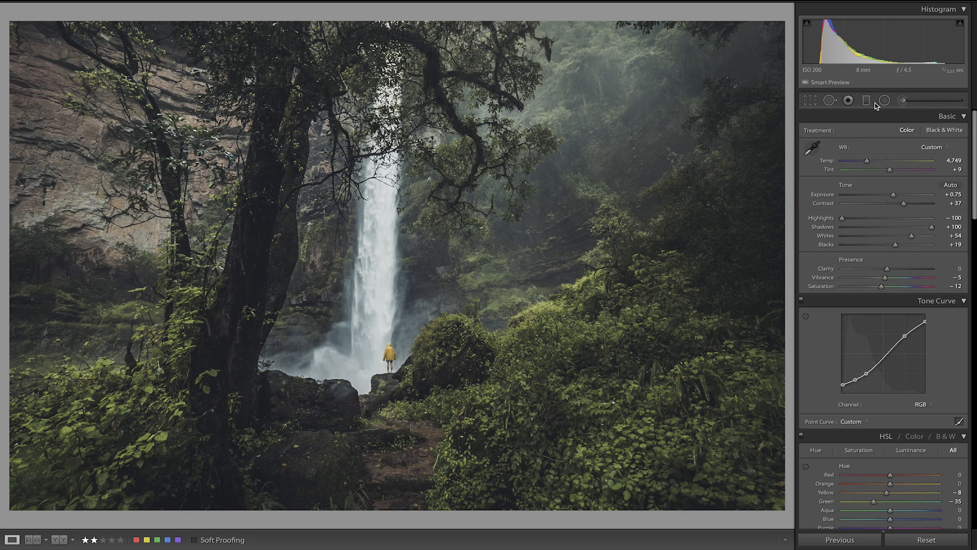
Paint a new size 9 brush mask with Auto Mask over the waterfall and the spray at its base, checking it with the overlay.
{"action": "left_click", "coordinate": [902, 101]}
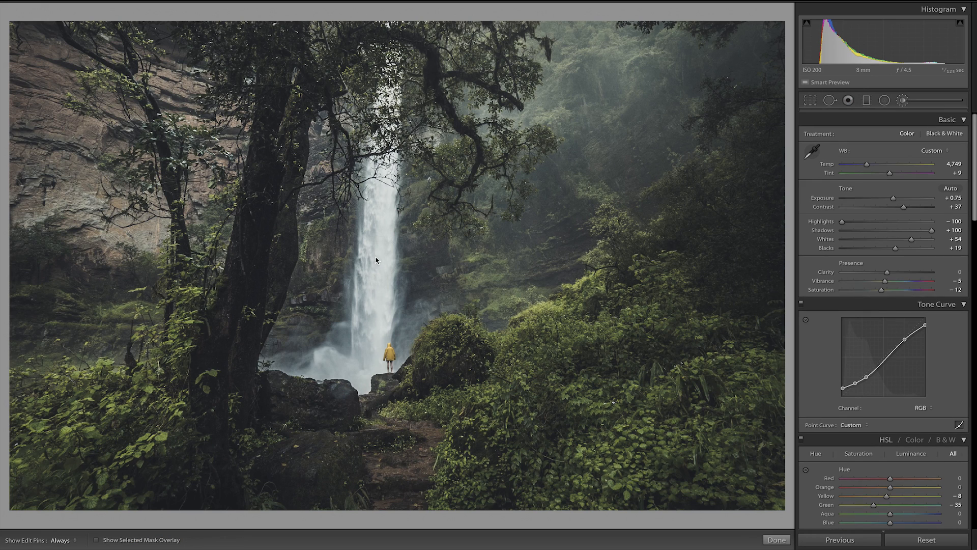
{"action": "left_click", "coordinate": [377, 214]}
{"action": "key", "text": "h"}
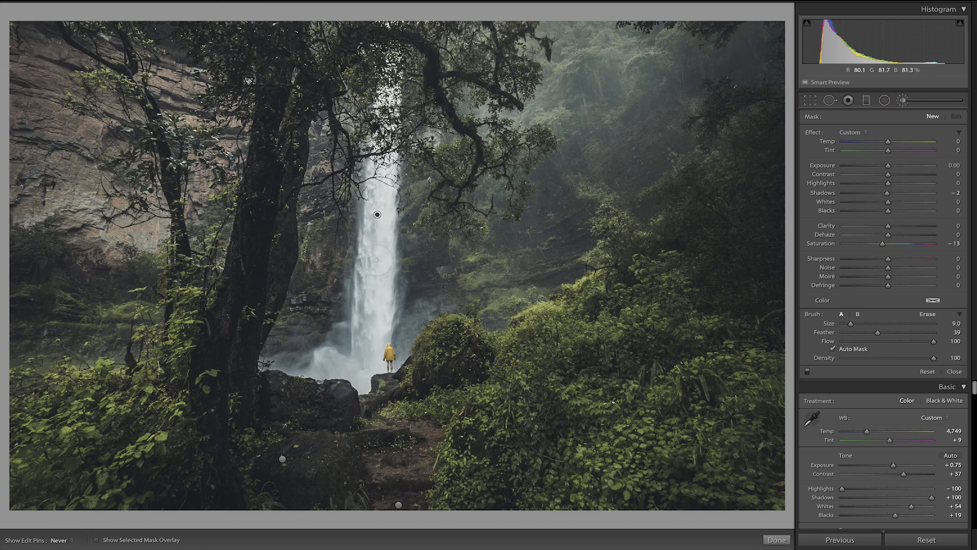
{"action": "key", "text": "h"}
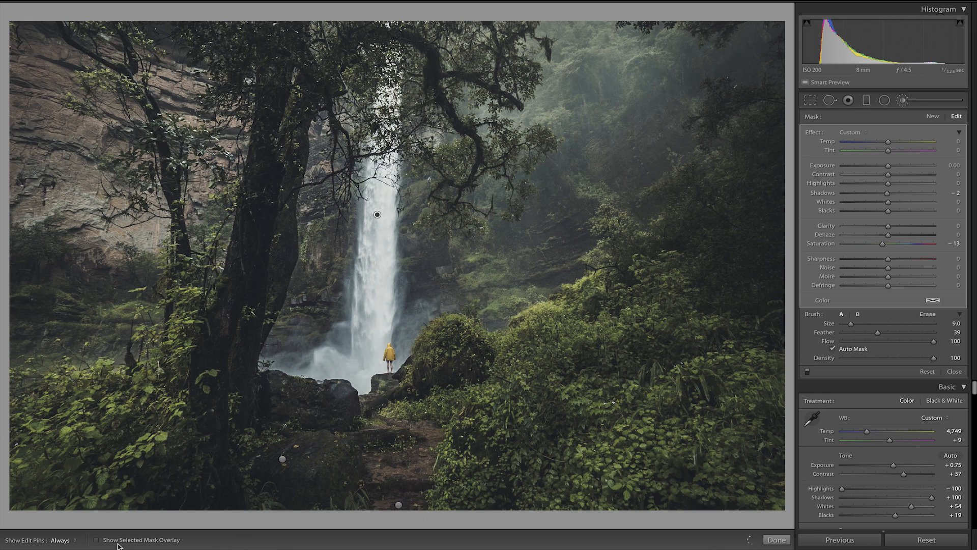
{"action": "left_click", "coordinate": [96, 539]}
{"action": "key", "text": "h"}
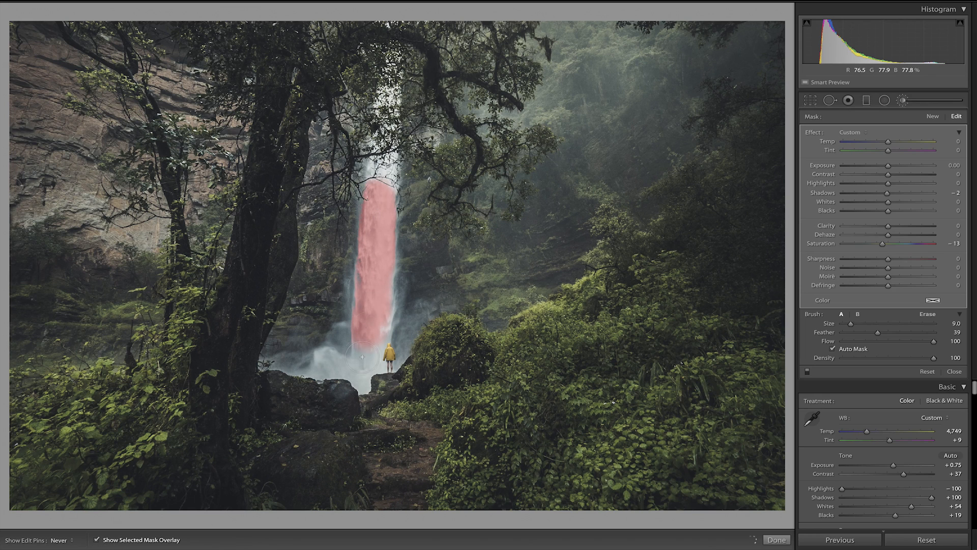
{"action": "mouse_move", "coordinate": [362, 357]}
{"action": "left_mouse_down"}
{"action": "mouse_move", "coordinate": [345, 374]}
{"action": "mouse_move", "coordinate": [329, 362]}
{"action": "mouse_move", "coordinate": [363, 383]}
{"action": "mouse_move", "coordinate": [365, 367]}
{"action": "mouse_move", "coordinate": [331, 360]}
{"action": "left_mouse_up"}
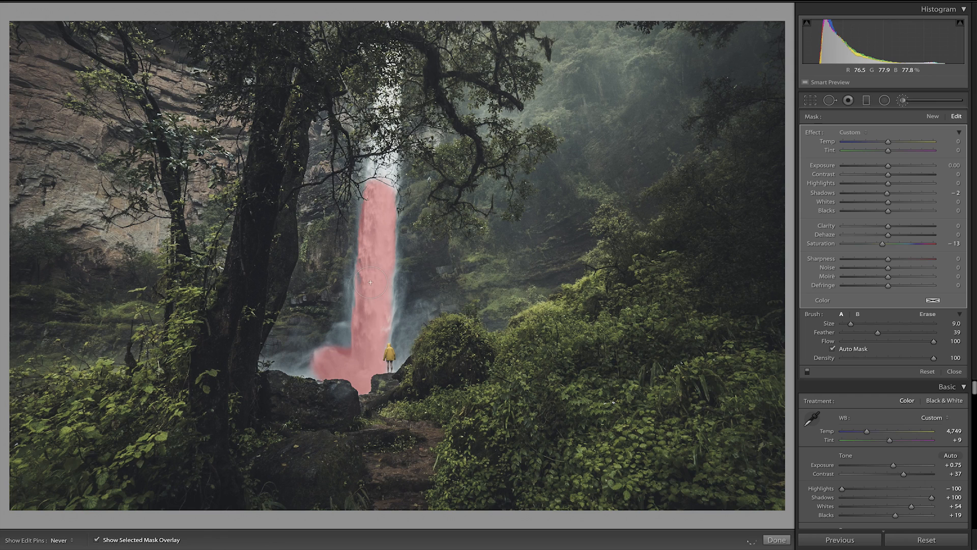
{"action": "left_click_drag", "start_coordinate": [381, 193], "coordinate": [383, 155]}
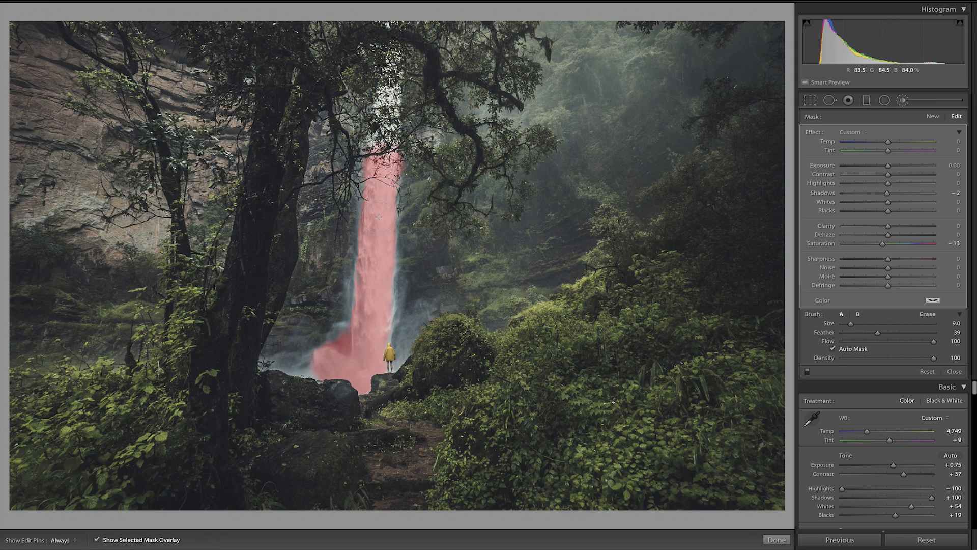
{"action": "key", "text": "h"}
{"action": "left_click", "coordinate": [97, 539]}
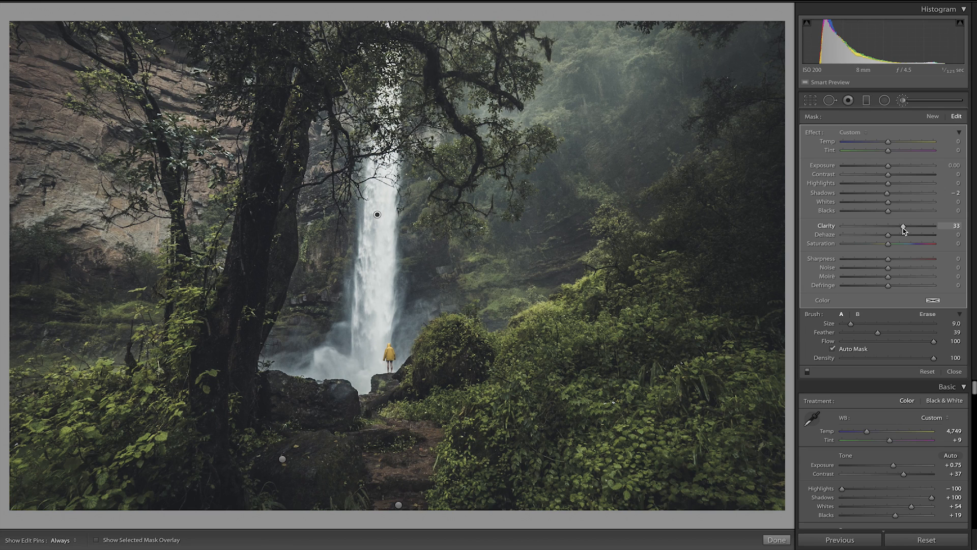
Set the waterfall mask to Clarity 20, Highlights −36, Whites 6 and Saturation 0, and close the brush.
{"action": "left_click_drag", "start_coordinate": [903, 227], "coordinate": [896, 227]}
{"action": "left_click_drag", "start_coordinate": [889, 185], "coordinate": [872, 189]}
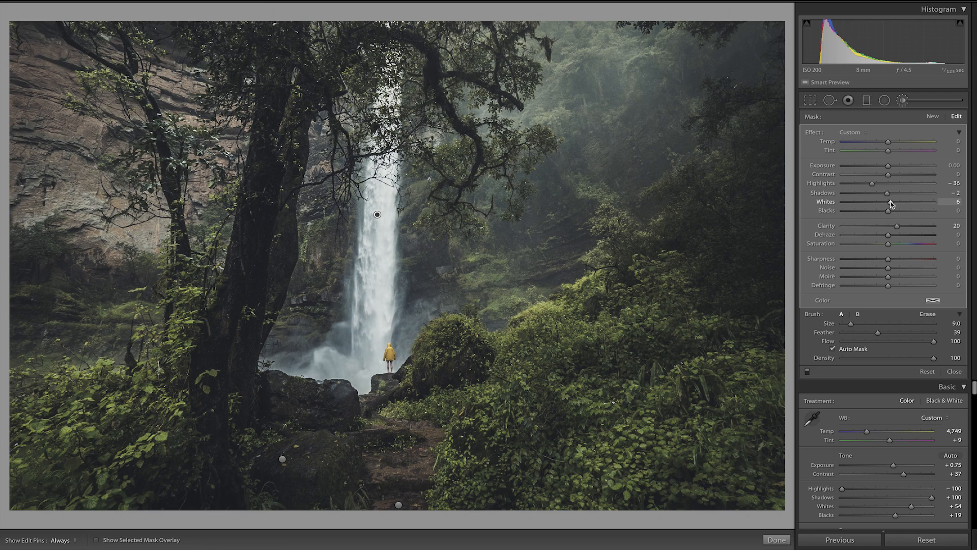
{"action": "key", "text": "k"}
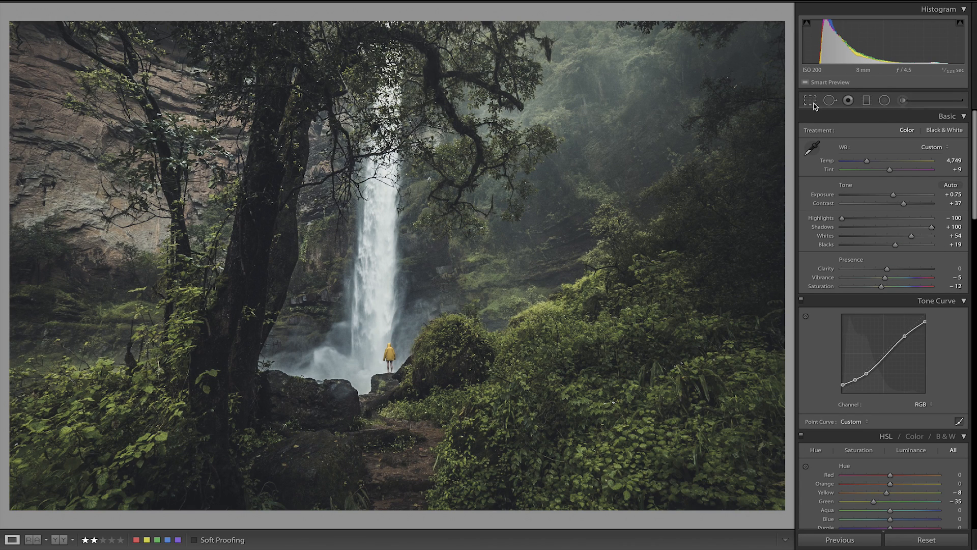
Add a wide inverted radial filter centered on the person in yellow, with Contrast 23, Highlights 17 and Whites 9.
{"action": "left_click", "coordinate": [885, 100]}
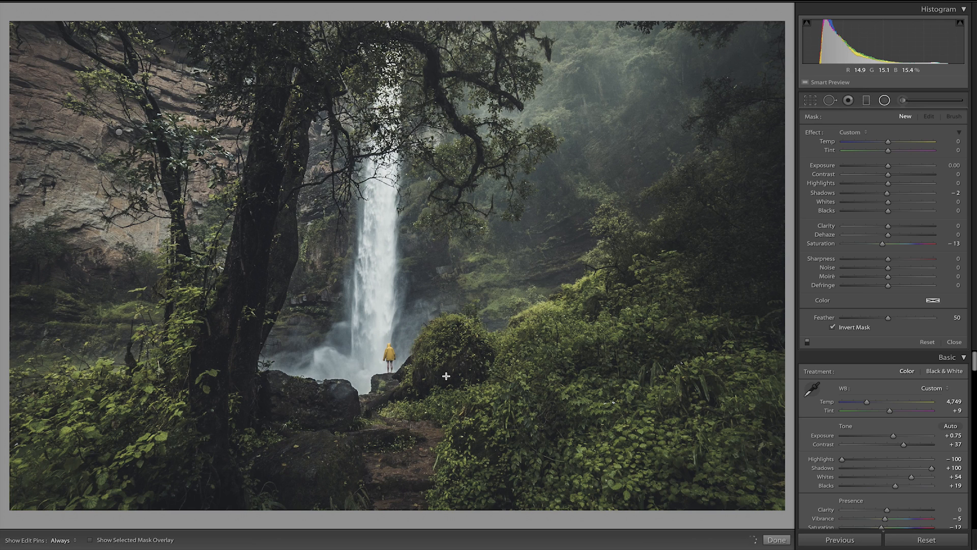
{"action": "left_click_drag", "start_coordinate": [388, 362], "coordinate": [592, 469]}
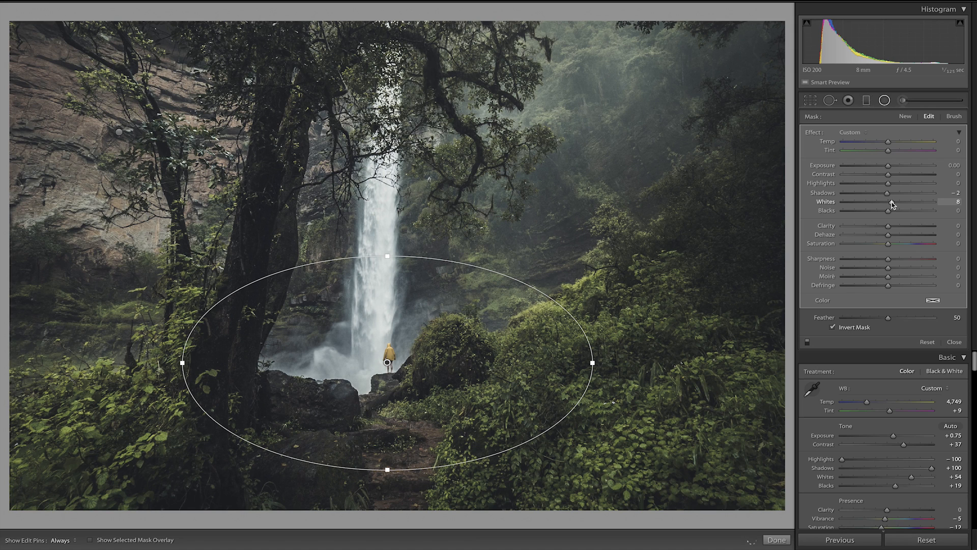
{"action": "left_click_drag", "start_coordinate": [892, 203], "coordinate": [892, 202]}
{"action": "left_click", "coordinate": [898, 184]}
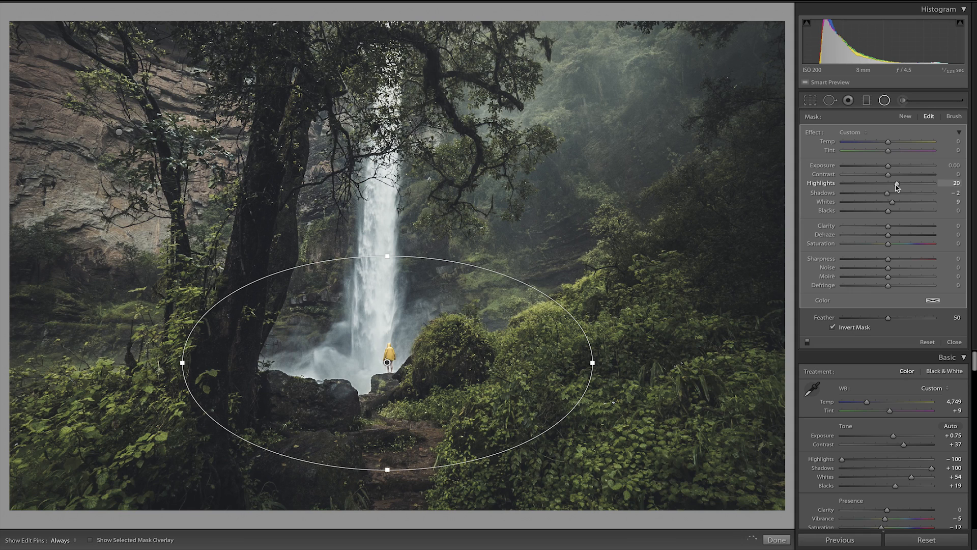
{"action": "left_click_drag", "start_coordinate": [895, 185], "coordinate": [895, 185]}
{"action": "left_click", "coordinate": [896, 174]}
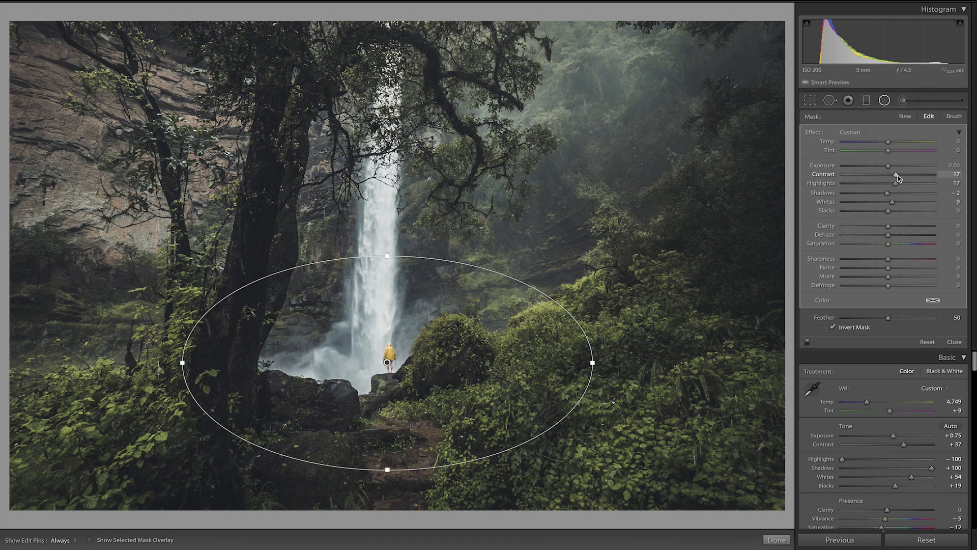
Set the radial filter's Saturation to −5 and close the filter.
{"action": "left_click", "coordinate": [955, 243]}
{"action": "type", "text": "35"}
{"action": "left_click", "coordinate": [956, 244]}
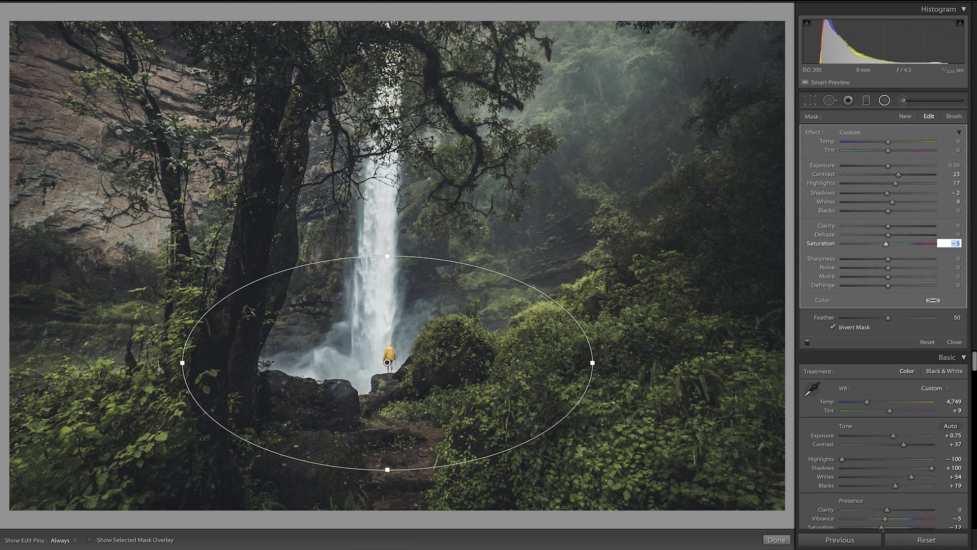
{"action": "key", "text": "Return"}
{"action": "key", "text": "Return"}
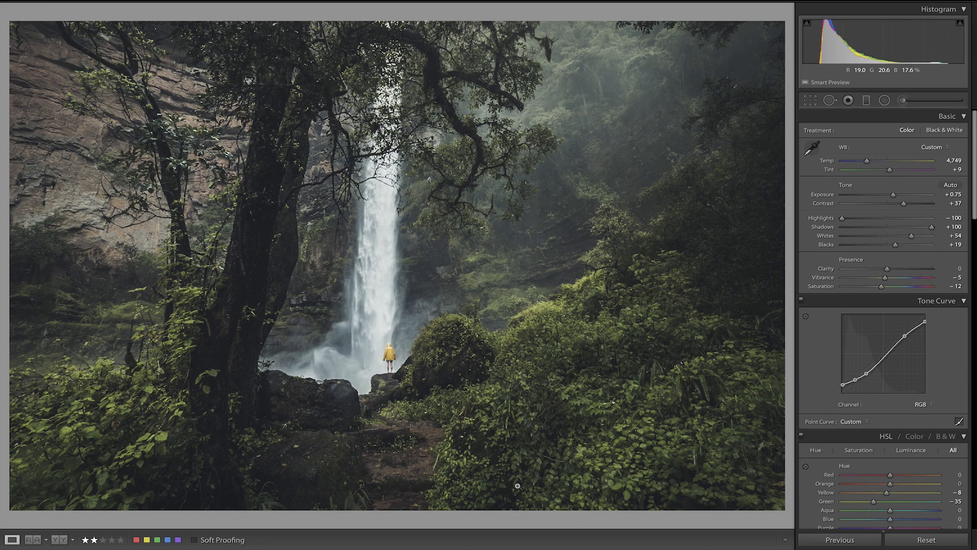
Hide the toolbar below the photo and set the global Clarity to +10, testing the maximum first.
{"action": "key", "text": "t"}
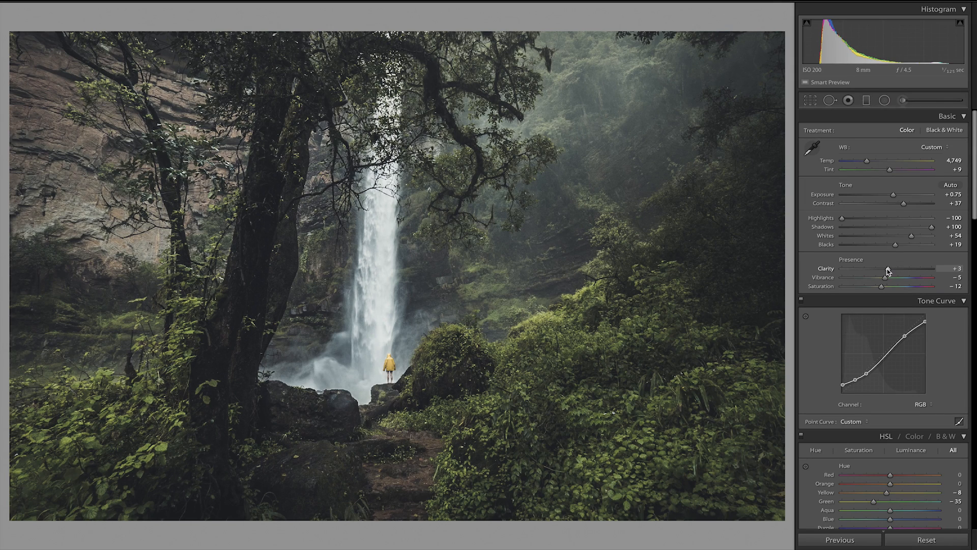
{"action": "left_click_drag", "start_coordinate": [888, 270], "coordinate": [931, 268]}
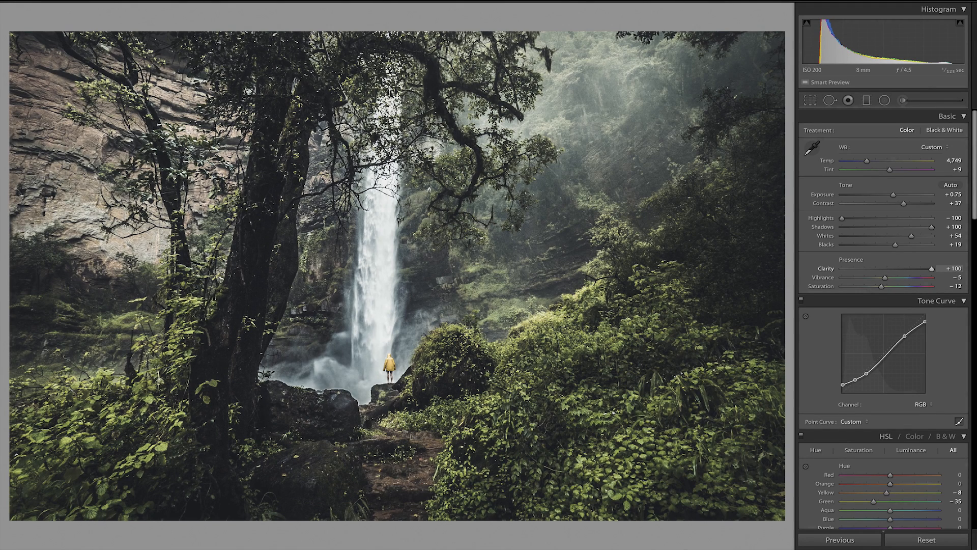
{"action": "left_click_drag", "start_coordinate": [931, 269], "coordinate": [892, 273]}
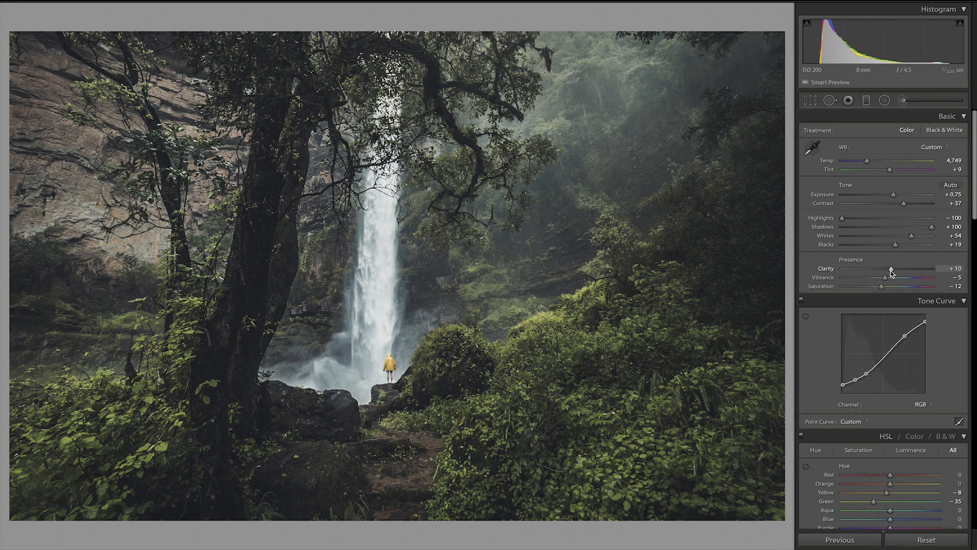
Fine-tune the dark end of the RGB tone curve slightly, try raising the third point, and undo that last move.
{"action": "scroll", "coordinate": [870, 321], "scroll_direction": "down", "scroll_amount": 1}
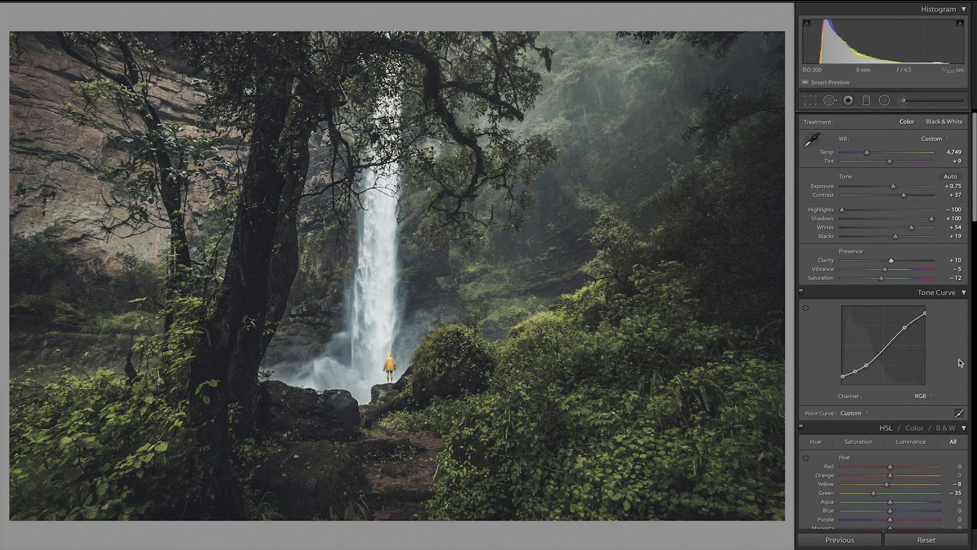
{"action": "left_click", "coordinate": [855, 366]}
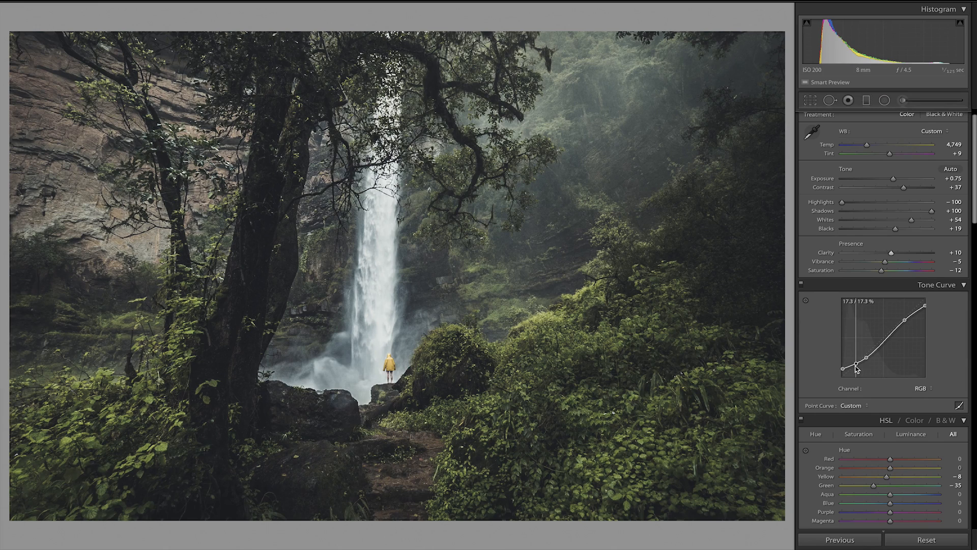
{"action": "mouse_move", "coordinate": [857, 369]}
{"action": "left_mouse_down"}
{"action": "mouse_move", "coordinate": [841, 372]}
{"action": "mouse_move", "coordinate": [868, 358]}
{"action": "left_mouse_up"}
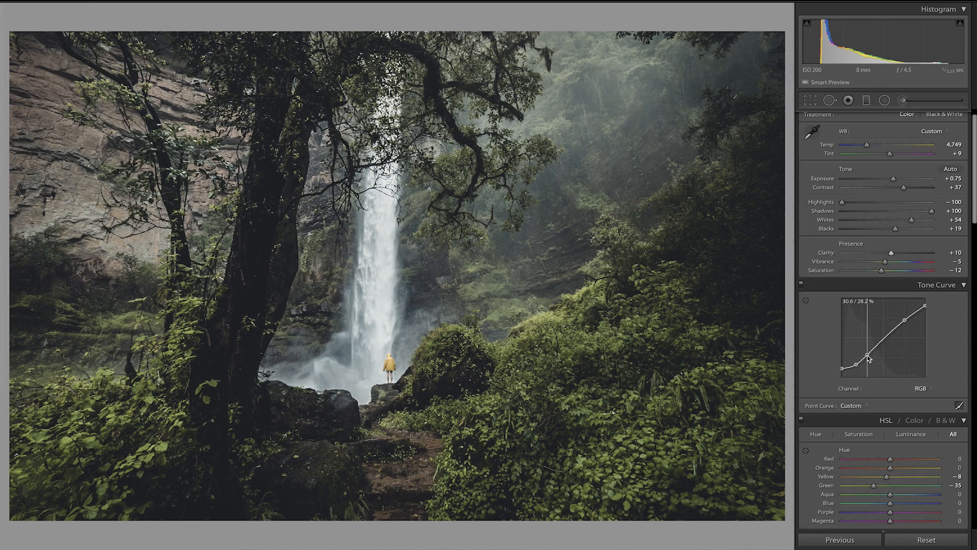
{"action": "key", "text": "ctrl+z"}
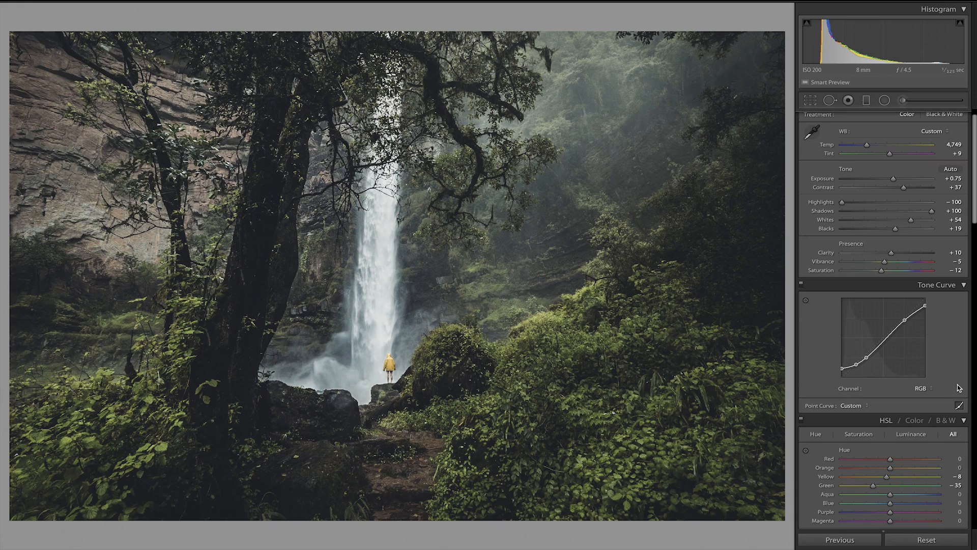
Set the Green Hue to −38 and slightly lower the Green Saturation.
{"action": "scroll", "coordinate": [930, 423], "scroll_direction": "down", "scroll_amount": 3}
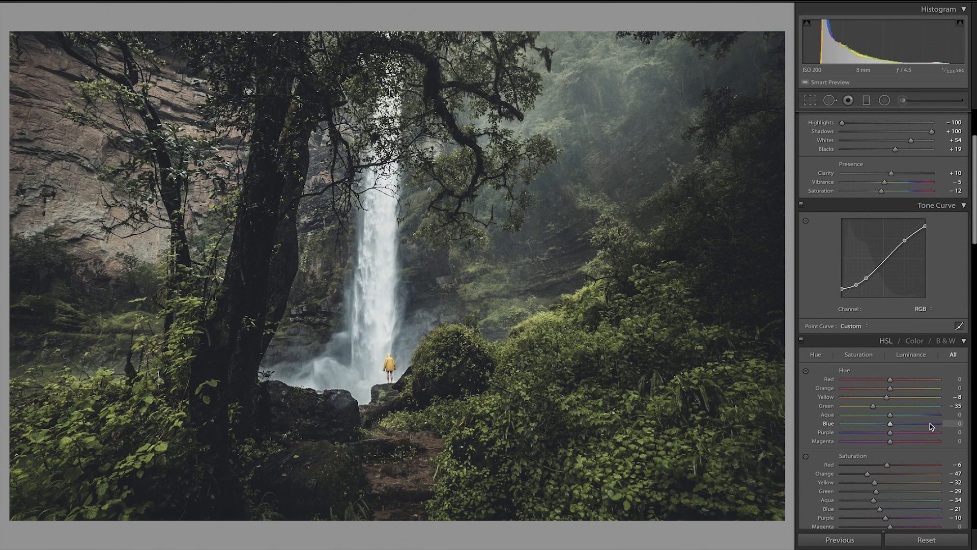
{"action": "scroll", "coordinate": [903, 417], "scroll_direction": "down", "scroll_amount": 1}
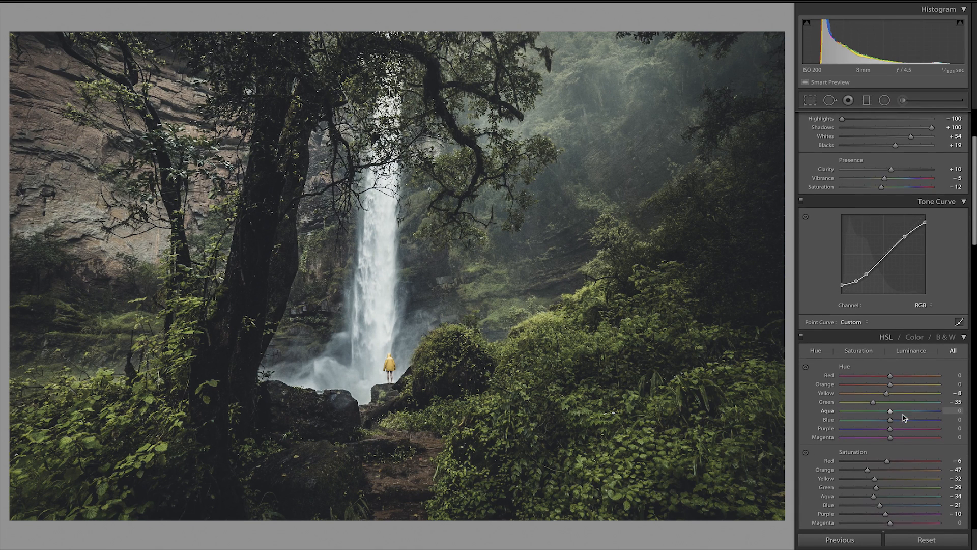
{"action": "scroll", "coordinate": [902, 414], "scroll_direction": "down", "scroll_amount": 1}
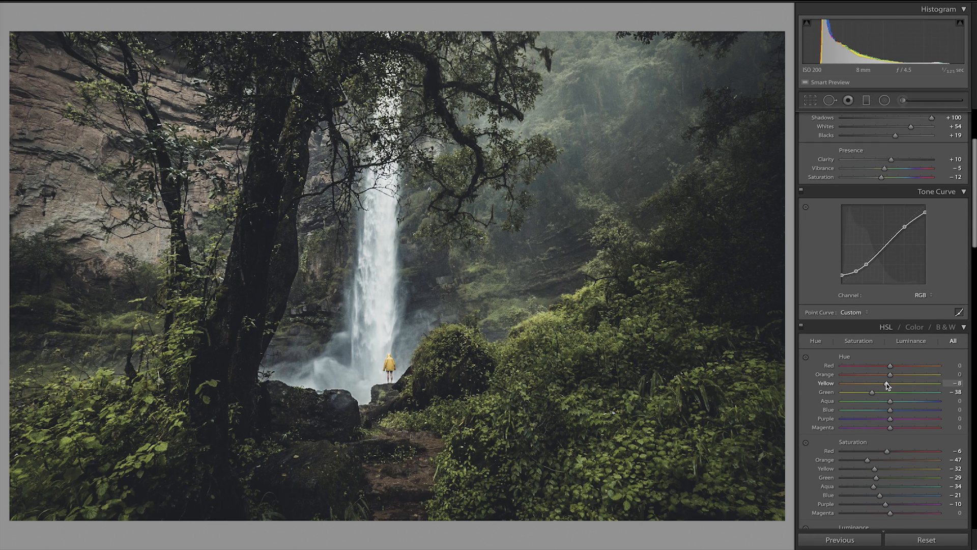
{"action": "scroll", "coordinate": [886, 385], "scroll_direction": "down", "scroll_amount": 5}
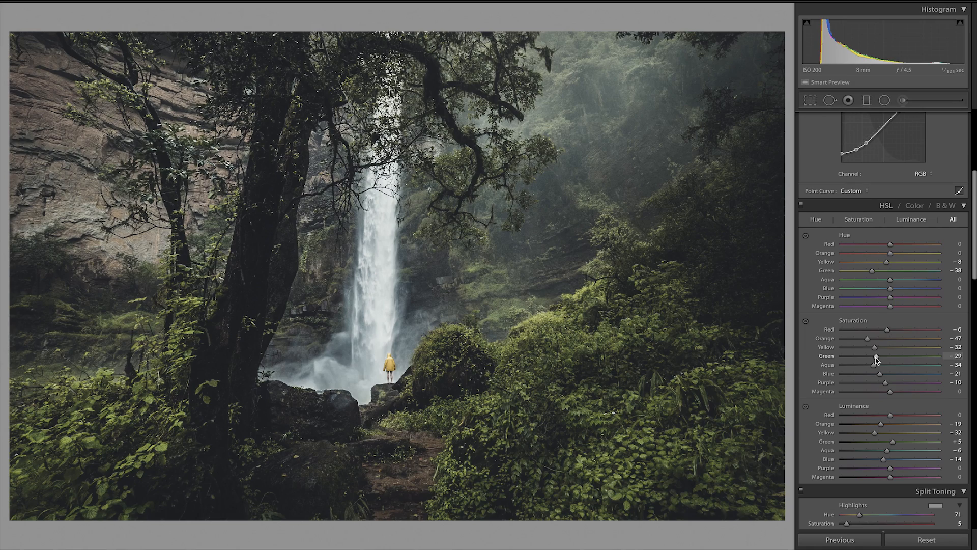
{"action": "left_click_drag", "start_coordinate": [873, 356], "coordinate": [871, 357]}
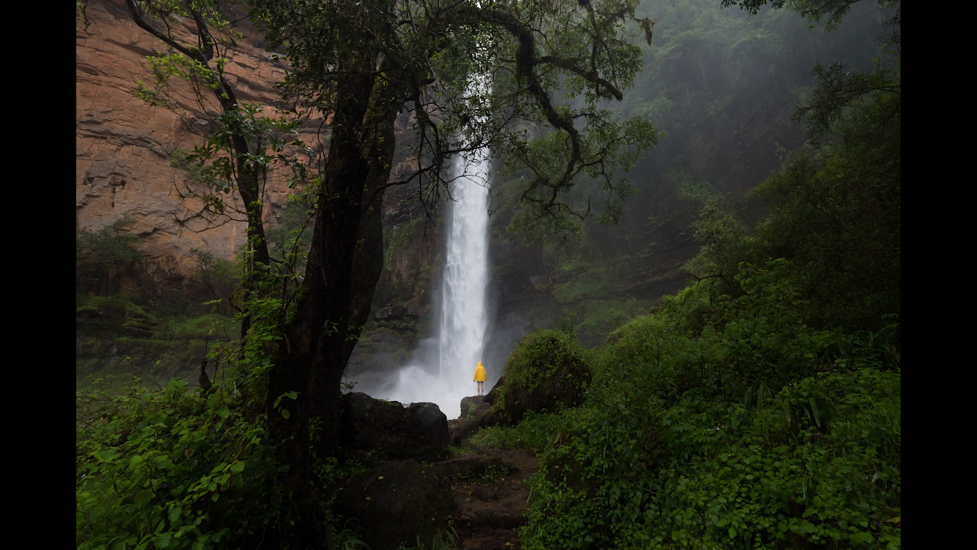